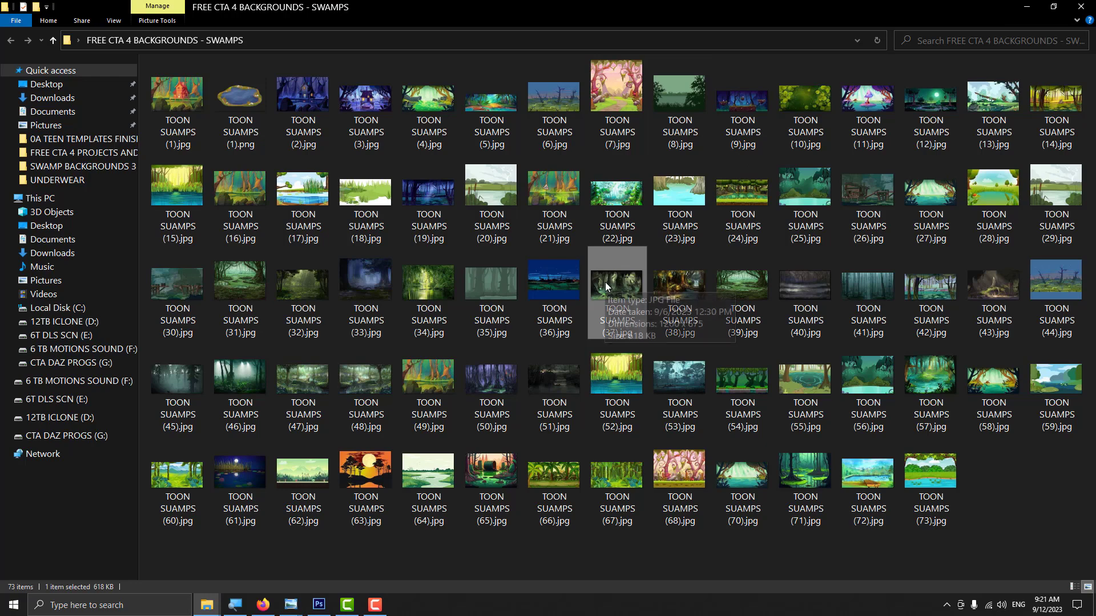
Open the swamp image TOON SUAMPS (37).jpg for editing and copy the selected fallen log onto its own layer.
{"action": "double_click", "coordinate": [623, 280]}
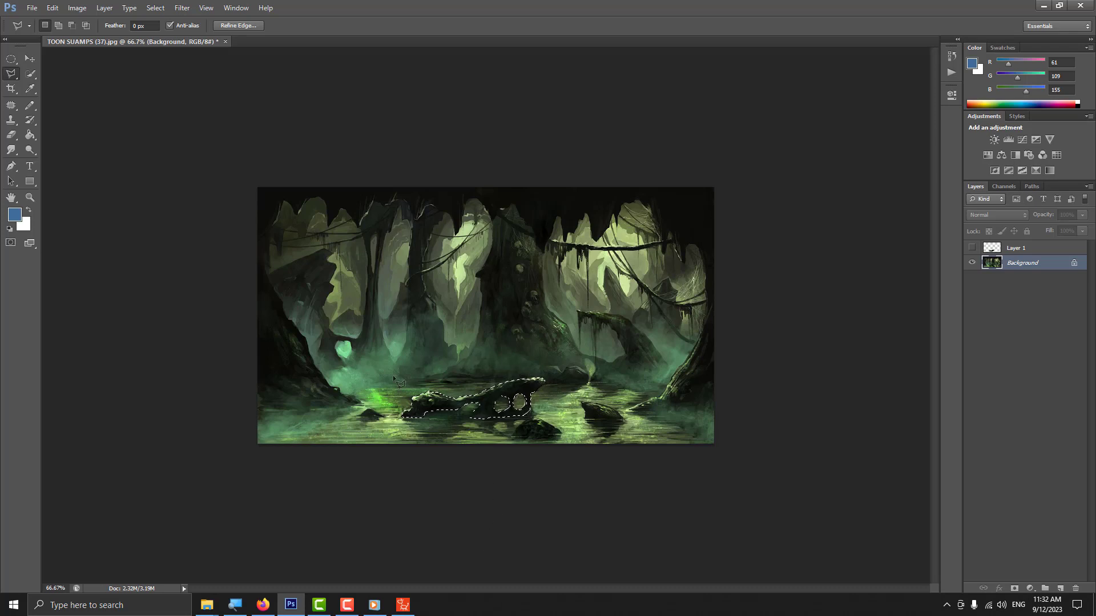
{"action": "left_click", "coordinate": [470, 418]}
{"action": "left_click", "coordinate": [482, 399]}
{"action": "key", "text": "ctrl+j"}
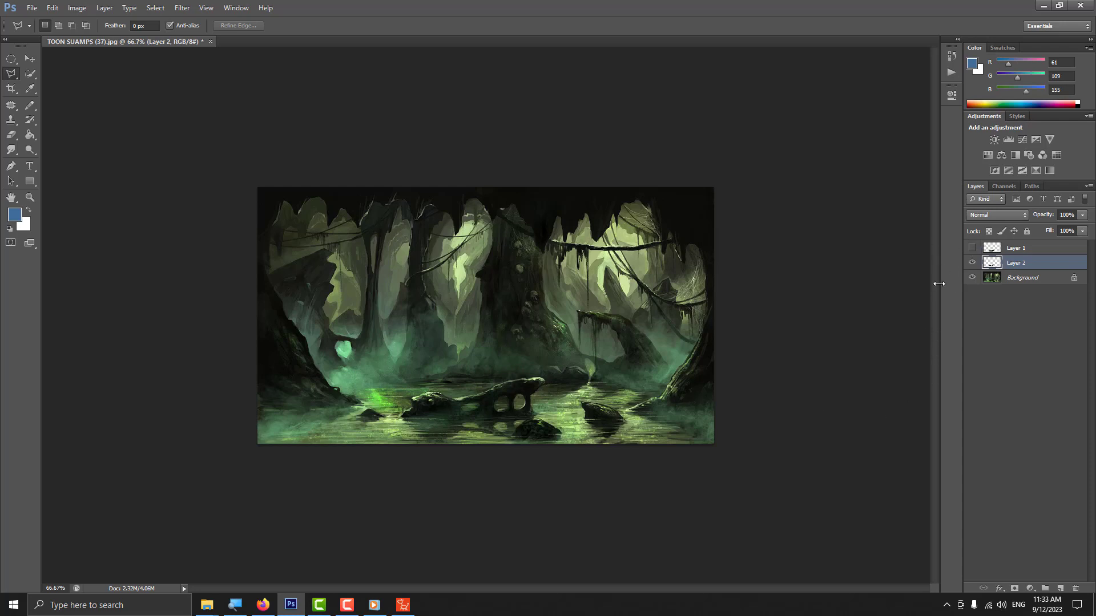
Hide the Background layer to check the isolated log cut-out, and show it again.
{"action": "left_click", "coordinate": [972, 278]}
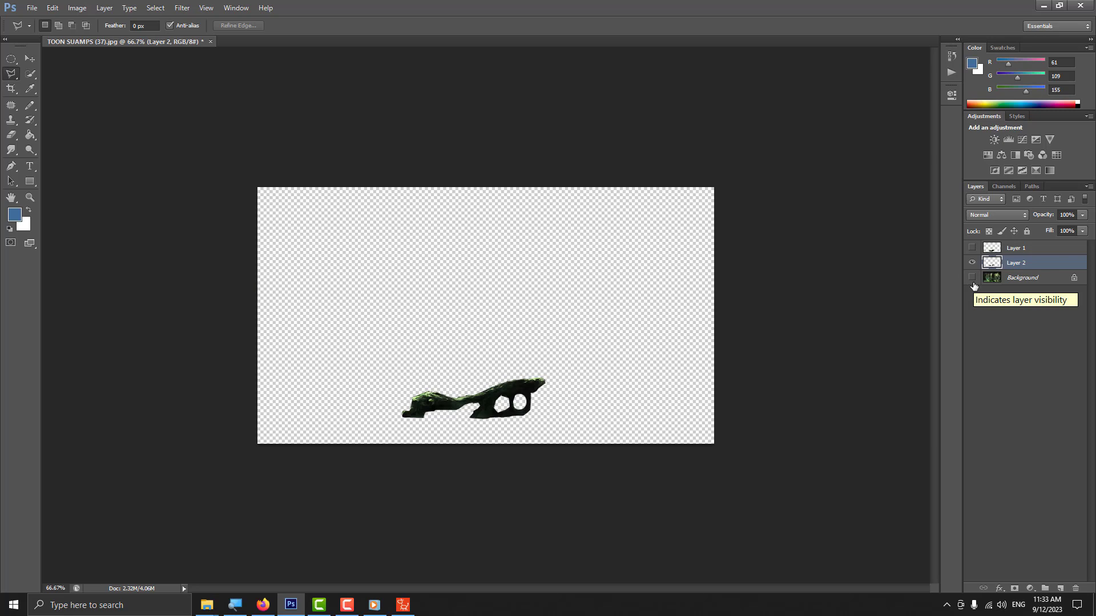
{"action": "left_click", "coordinate": [972, 278]}
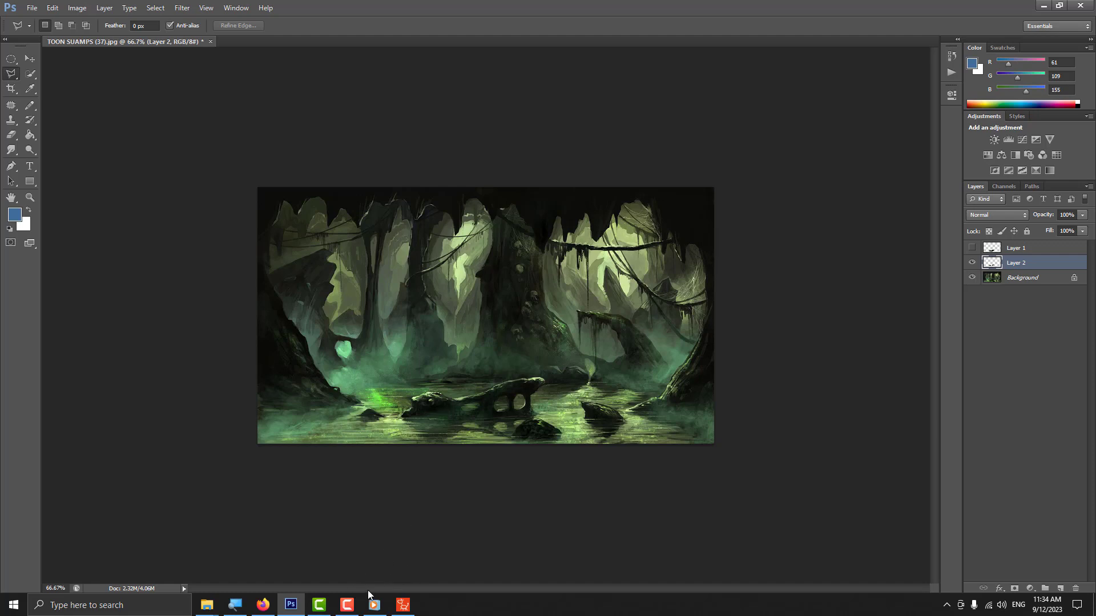
{"action": "left_click", "coordinate": [349, 608]}
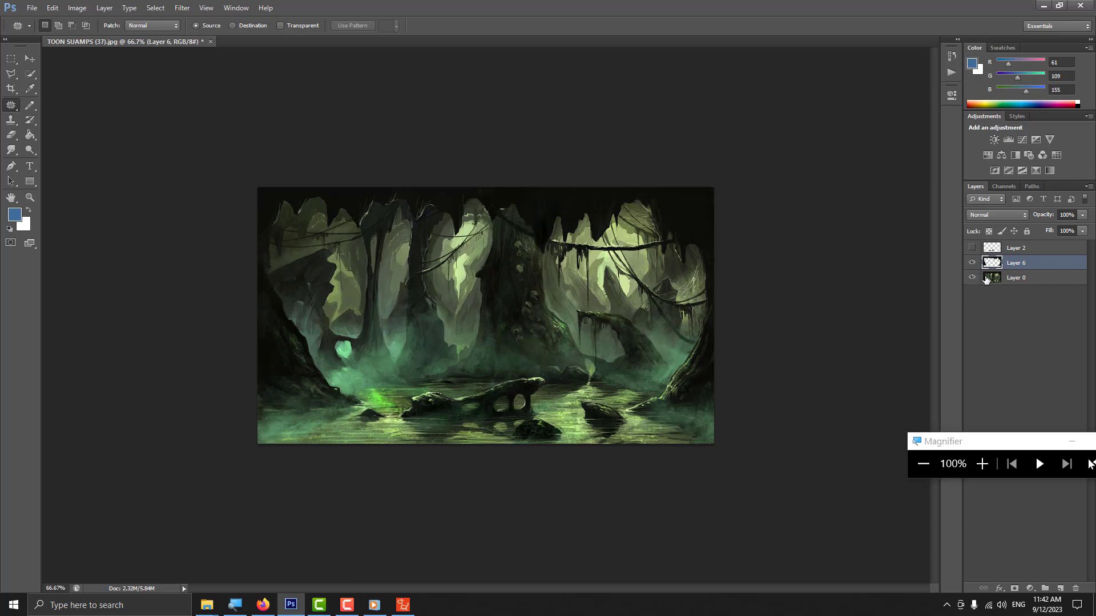
Toggle the visibility of Layer 0 and Layer 2 to inspect the foreground frame and log cut-outs.
{"action": "left_click", "coordinate": [973, 277]}
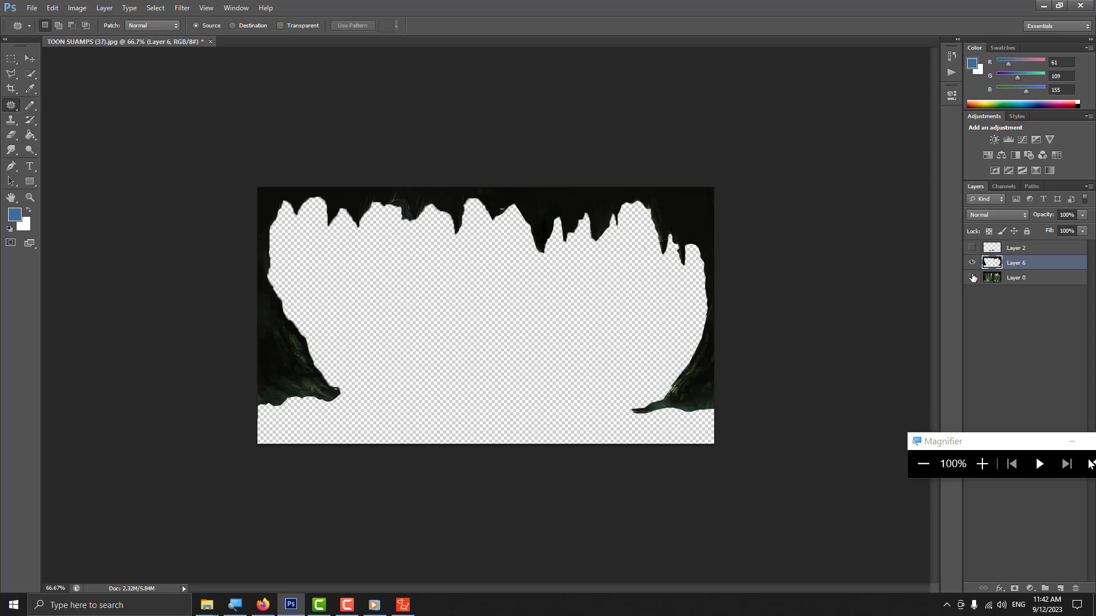
{"action": "left_click", "coordinate": [972, 277]}
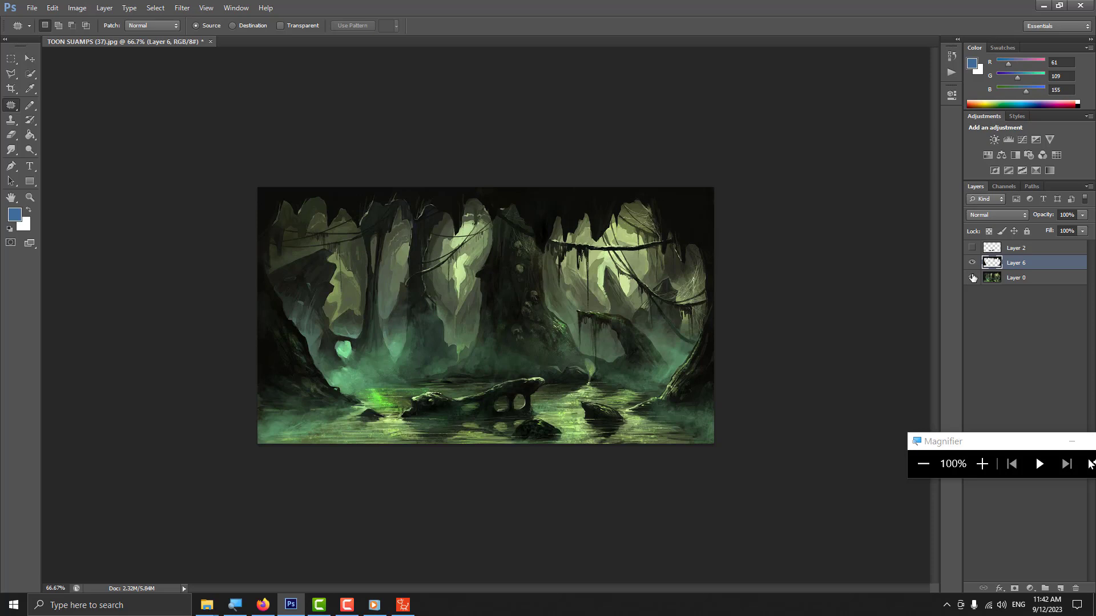
{"action": "left_click", "coordinate": [972, 277]}
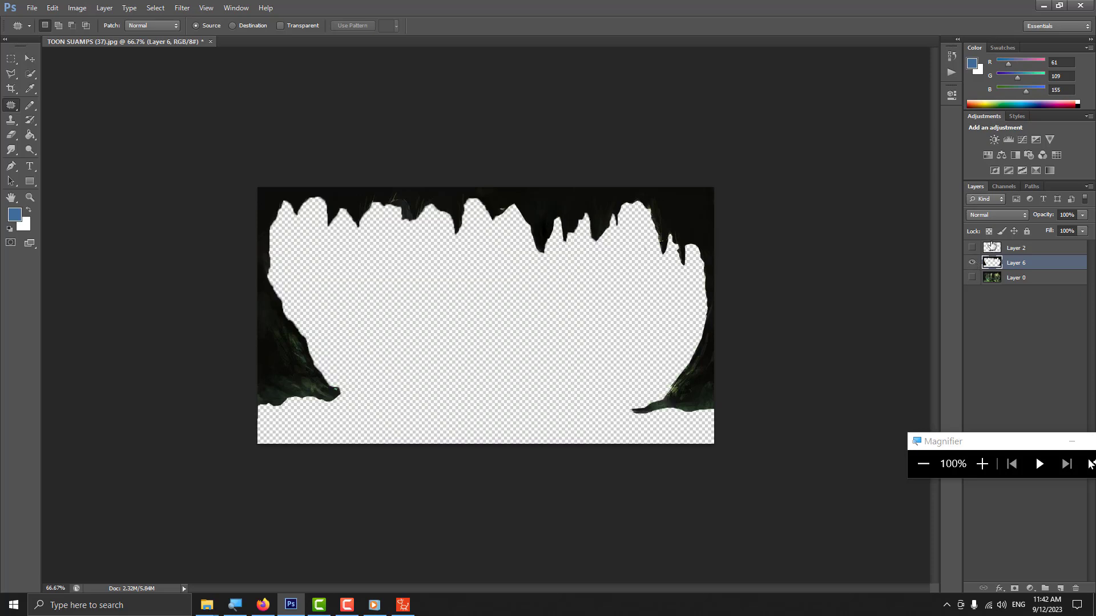
{"action": "left_click", "coordinate": [972, 248]}
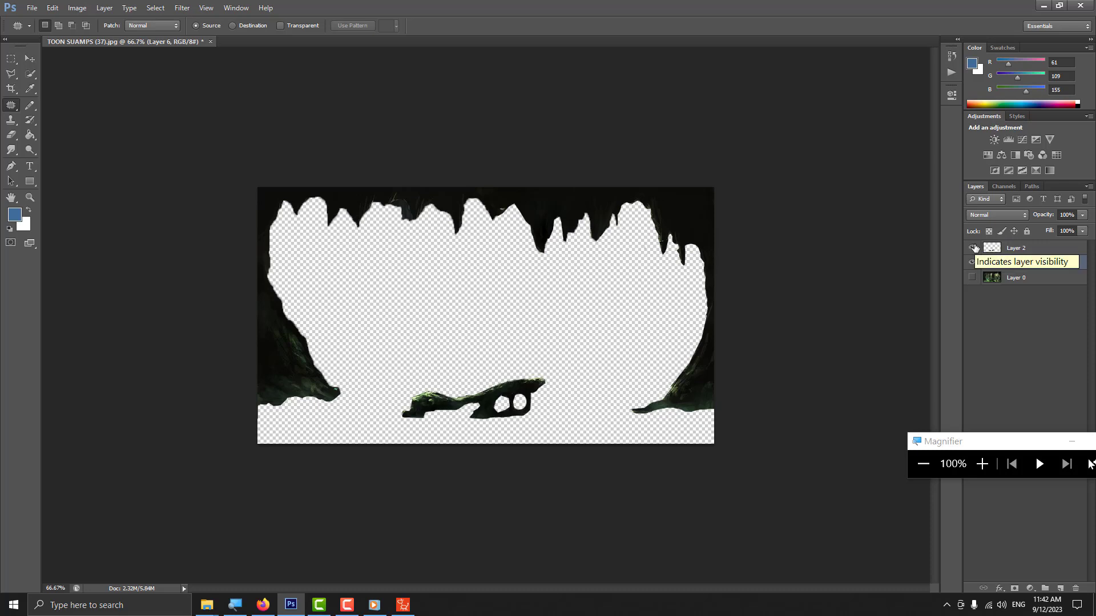
{"action": "left_click", "coordinate": [973, 247]}
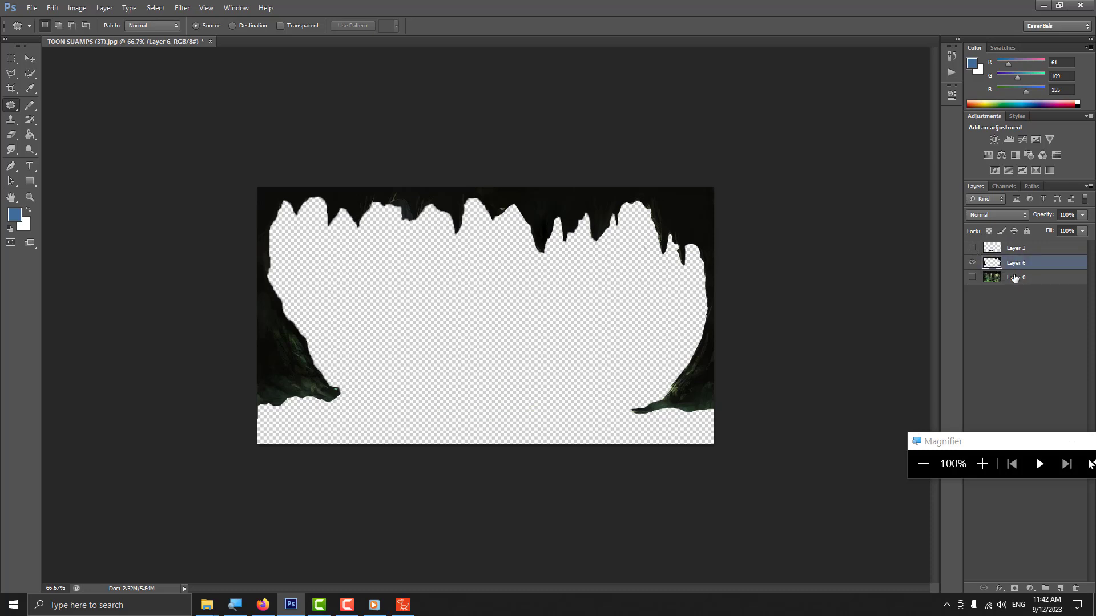
{"action": "left_click", "coordinate": [973, 278]}
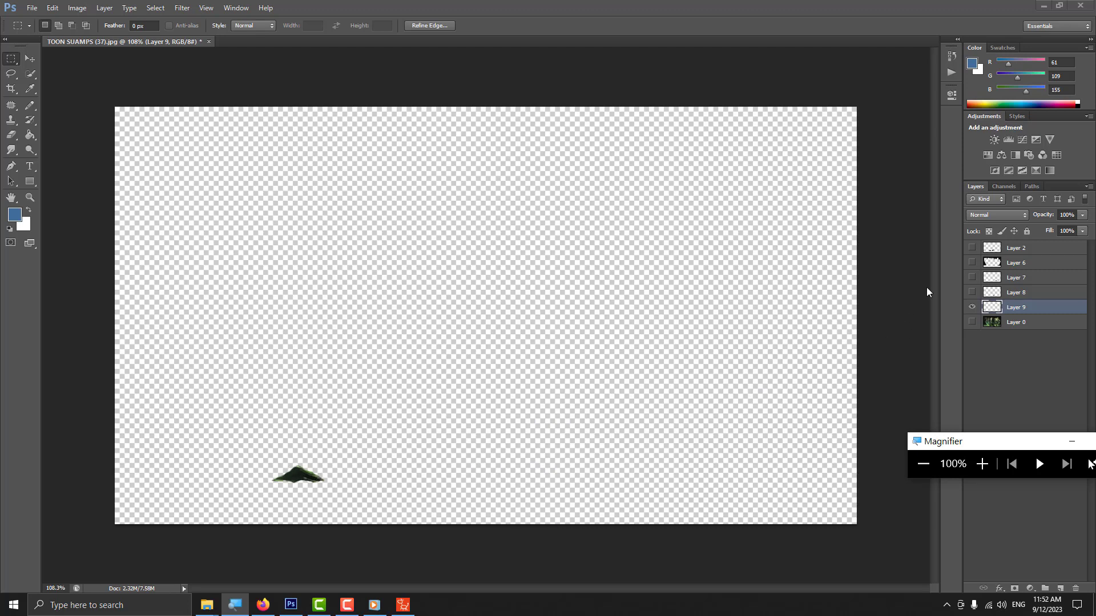
Marquee-select the small rock on Layer 9 and copy it.
{"action": "left_click", "coordinate": [1016, 312]}
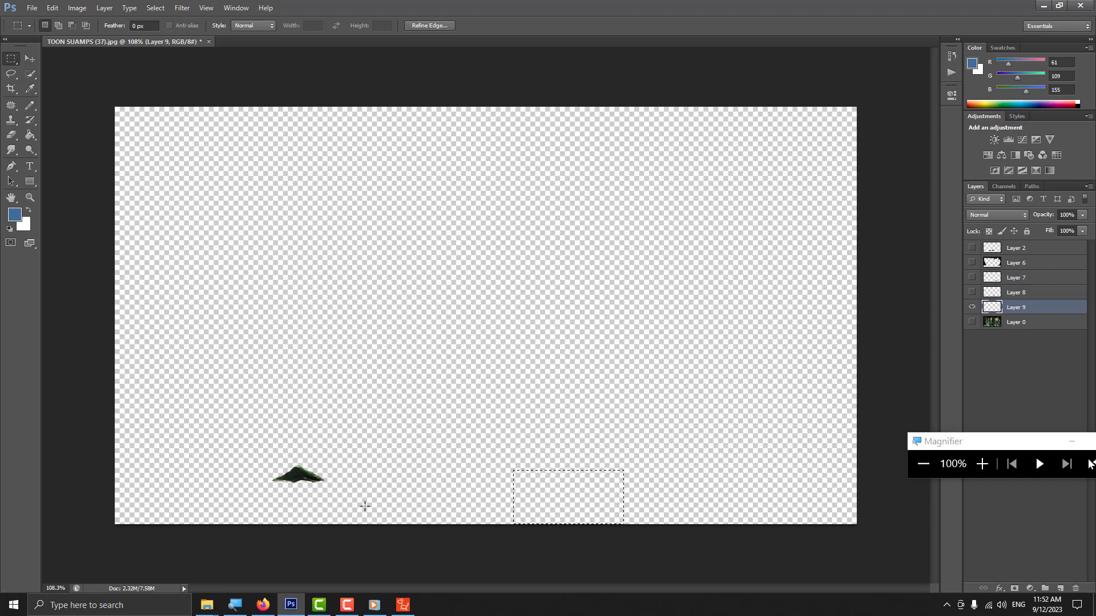
{"action": "left_click_drag", "start_coordinate": [257, 460], "coordinate": [338, 497]}
{"action": "left_click", "coordinate": [980, 463]}
{"action": "left_click", "coordinate": [974, 460]}
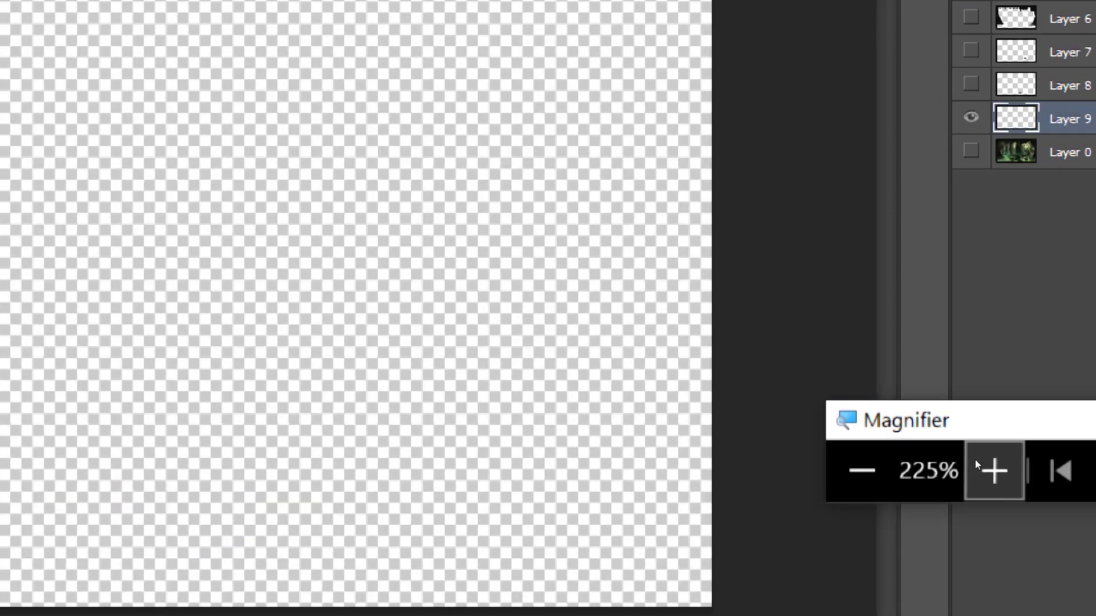
Create a new 87 × 29 pixel RGB document at 72 pixels/inch and paste the copied rock into it.
{"action": "key", "text": "alt"}
{"action": "key", "text": "f"}
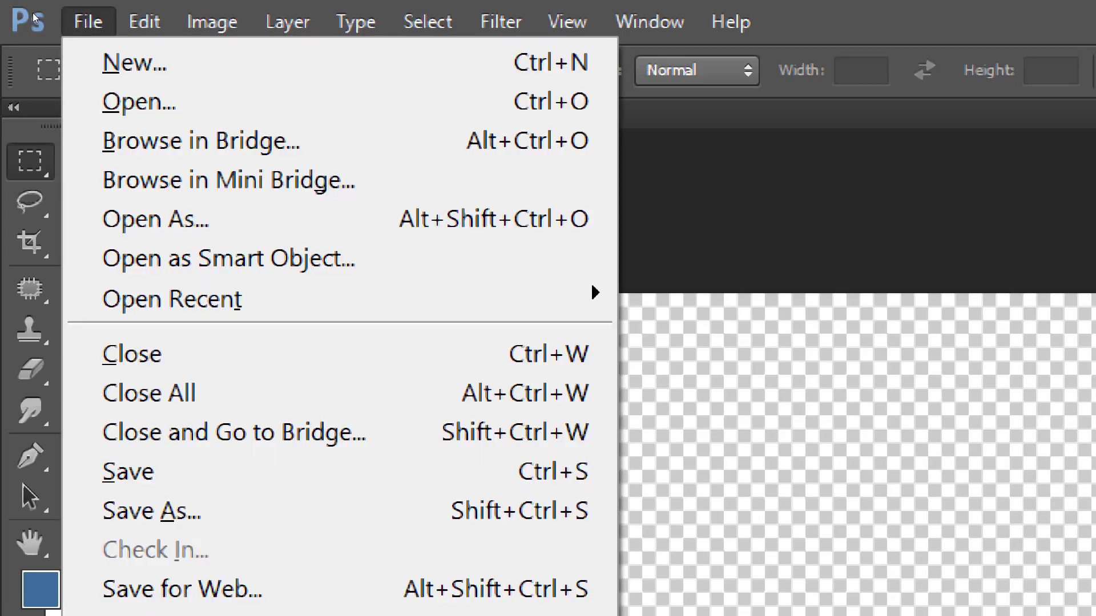
{"action": "key", "text": "Down"}
{"action": "key", "text": "Return"}
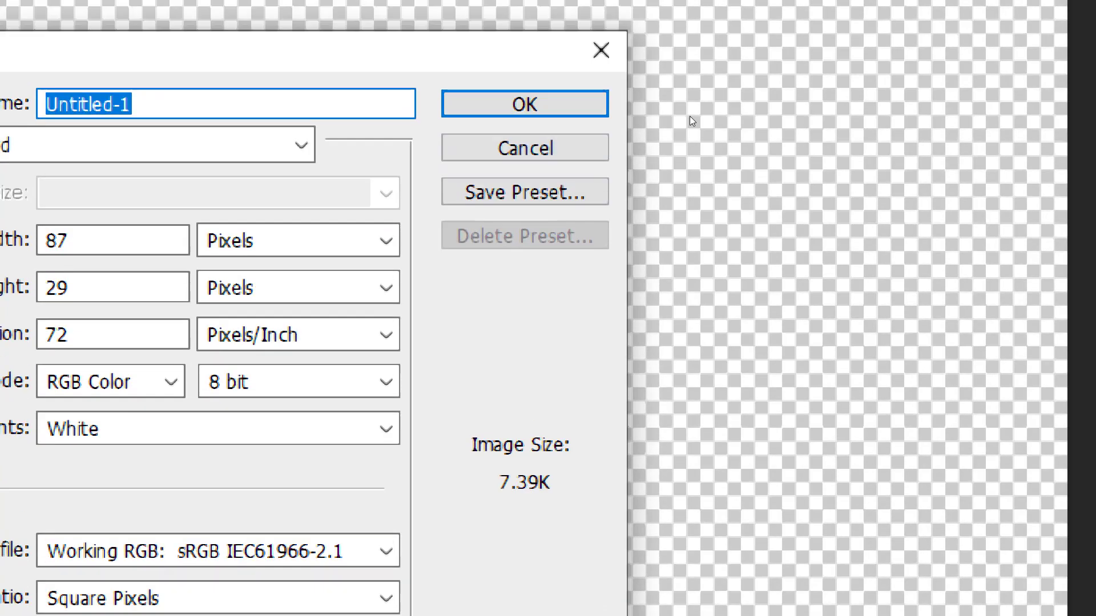
{"action": "key", "text": "Return"}
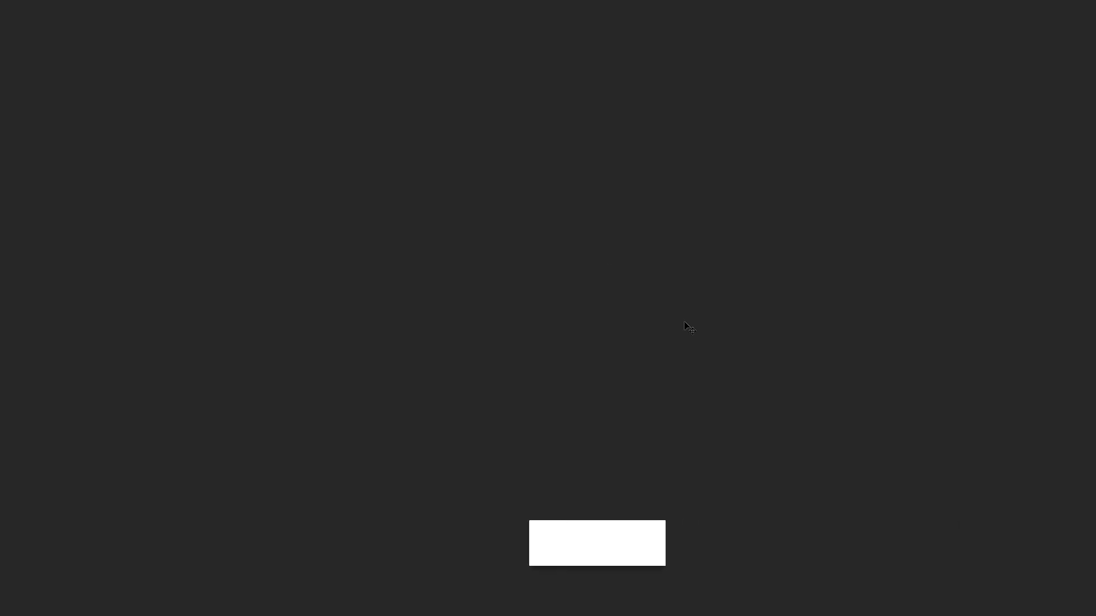
{"action": "key", "text": "ctrl+v"}
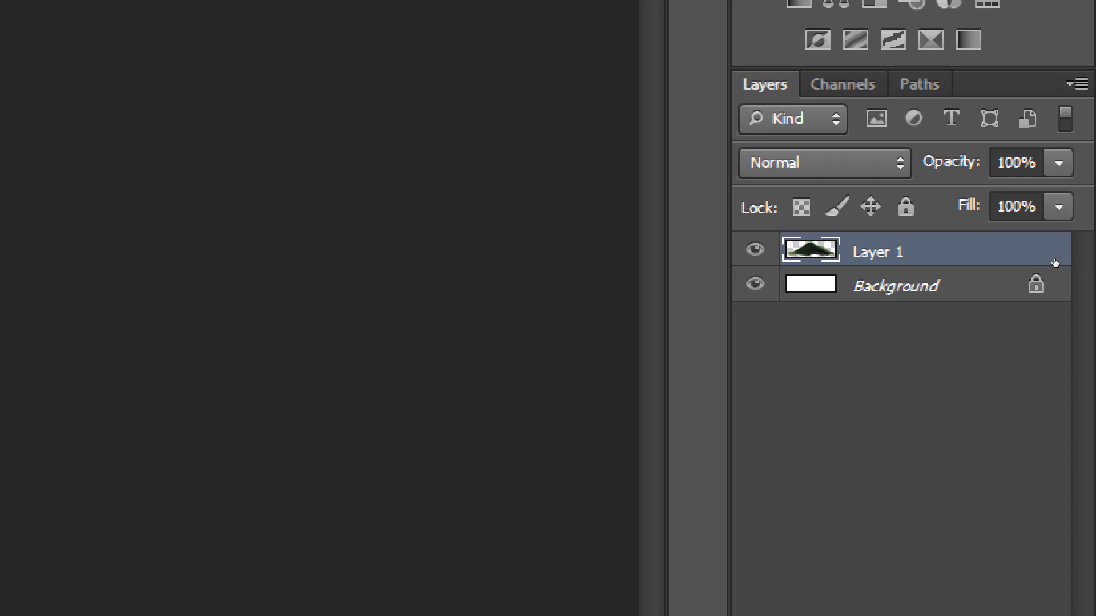
Convert the locked white Background into a regular layer and clear its white fill.
{"action": "left_click", "coordinate": [1035, 267]}
{"action": "double_click", "coordinate": [1036, 267]}
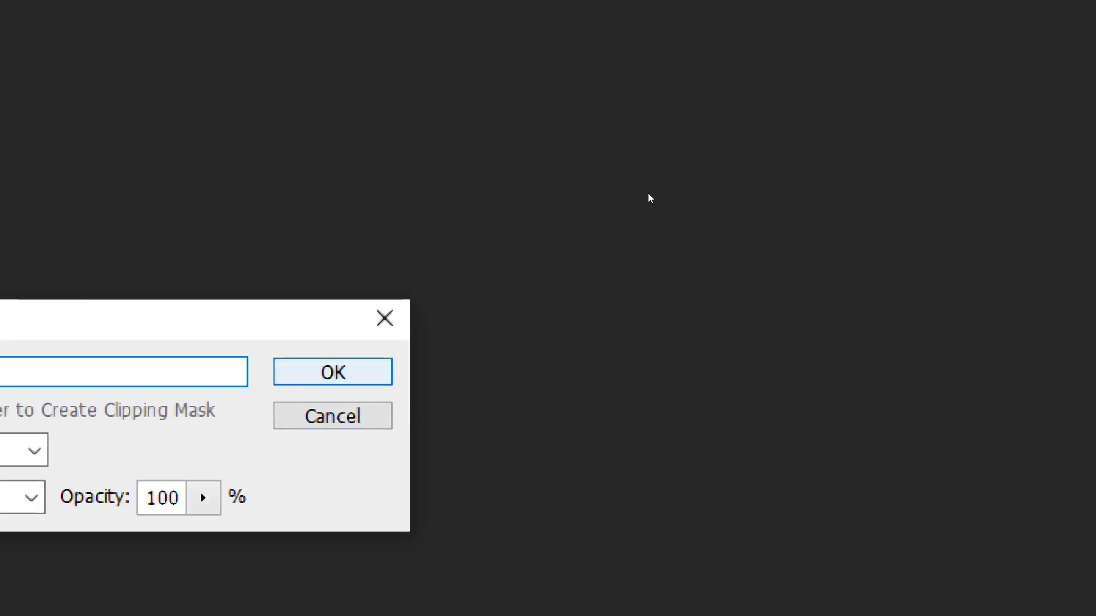
{"action": "key", "text": "Return"}
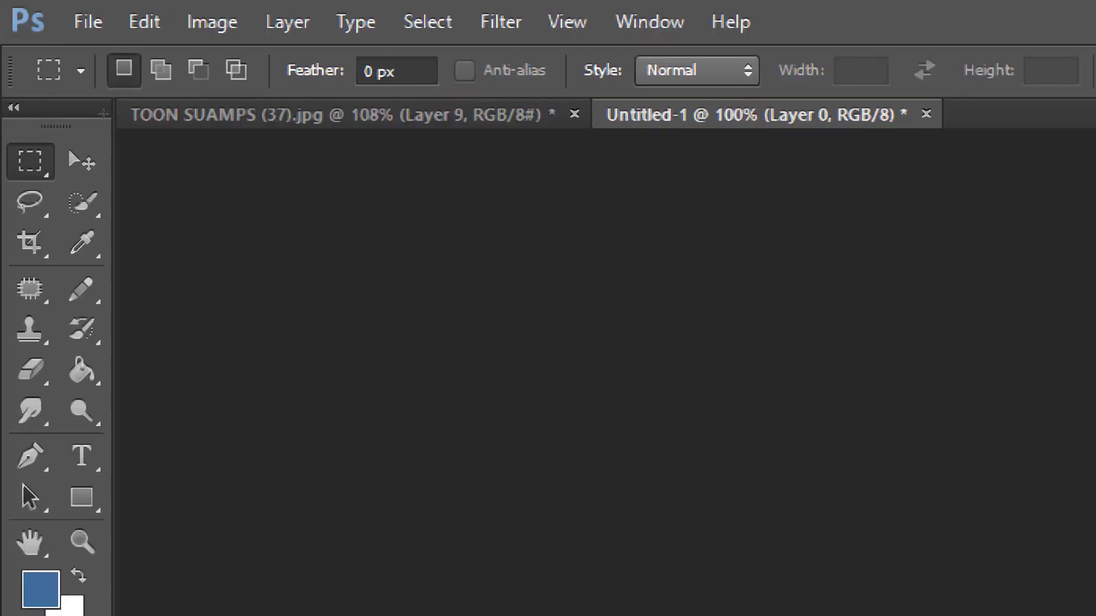
Enlarge the rock document's canvas to 2 inches wide and 1 inch high.
{"action": "left_click", "coordinate": [212, 22]}
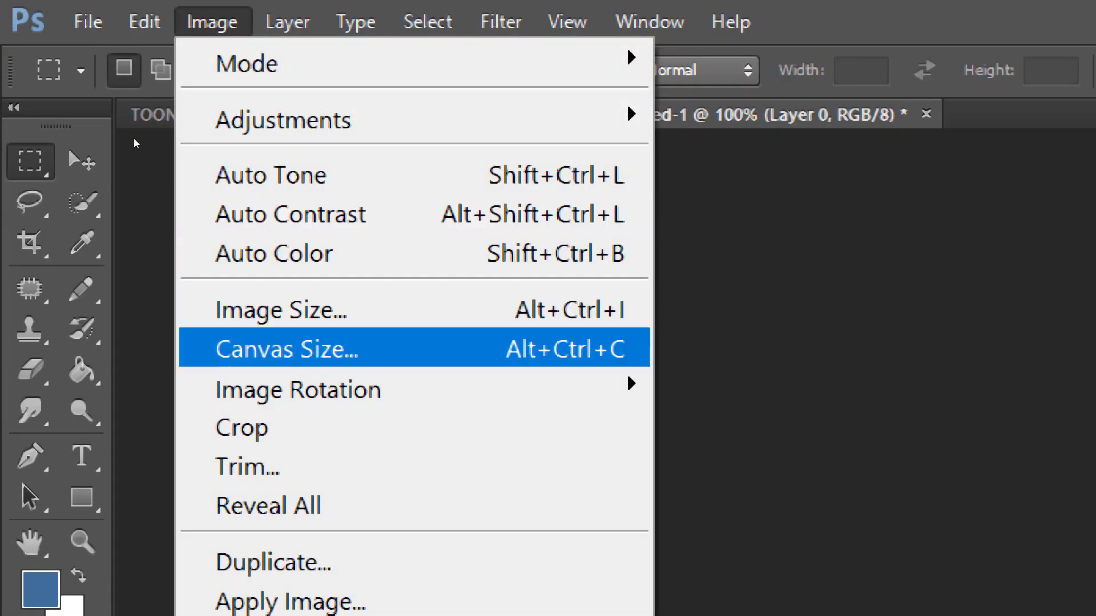
{"action": "key", "text": "Return"}
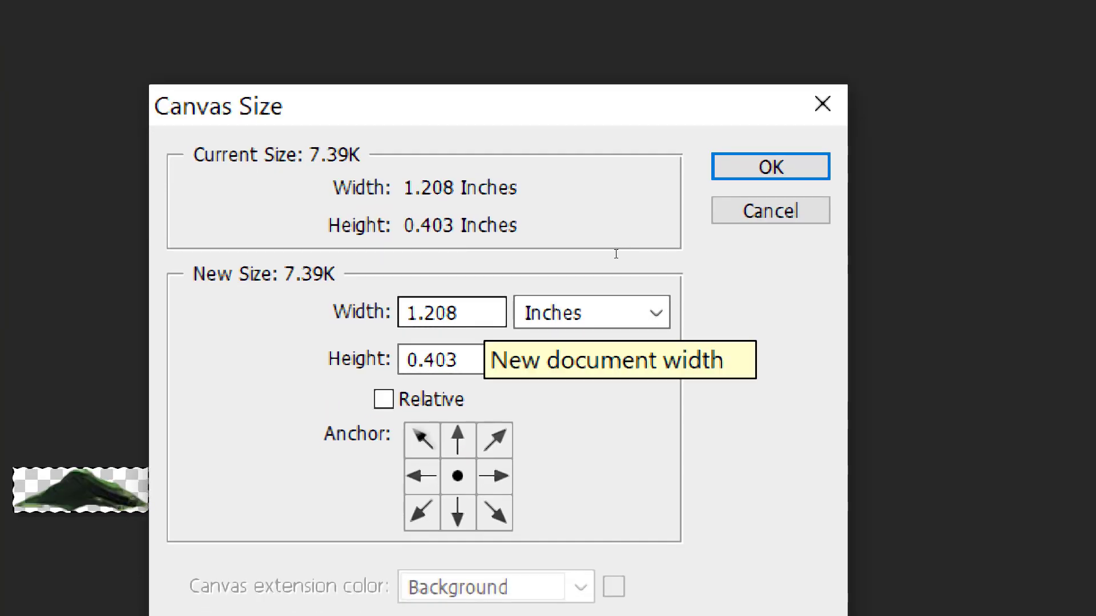
{"action": "left_click", "coordinate": [599, 251]}
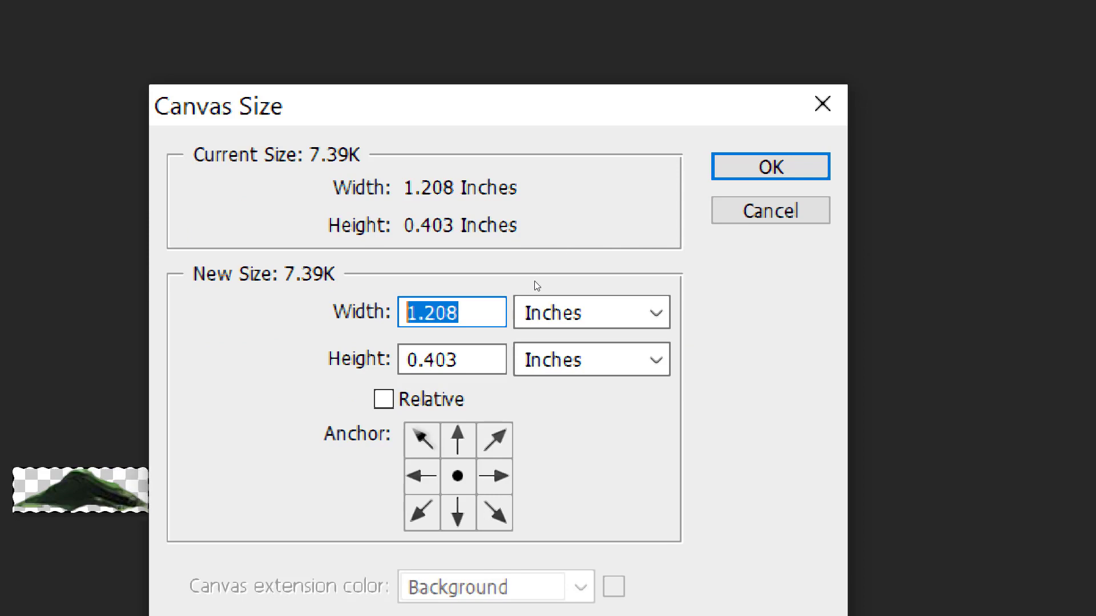
{"action": "type", "text": "2"}
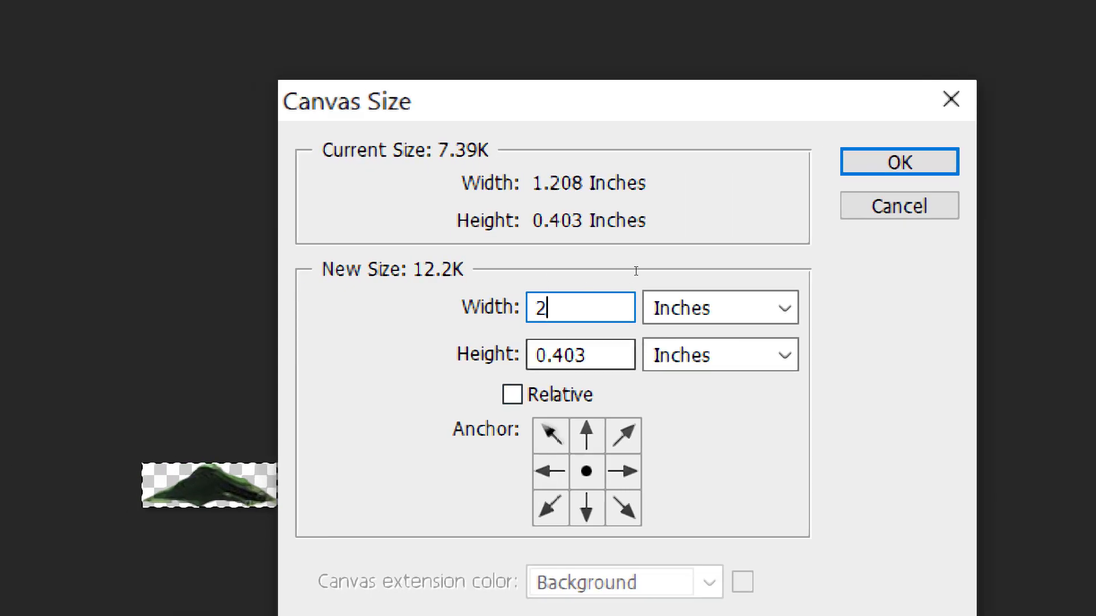
{"action": "key", "text": "Tab"}
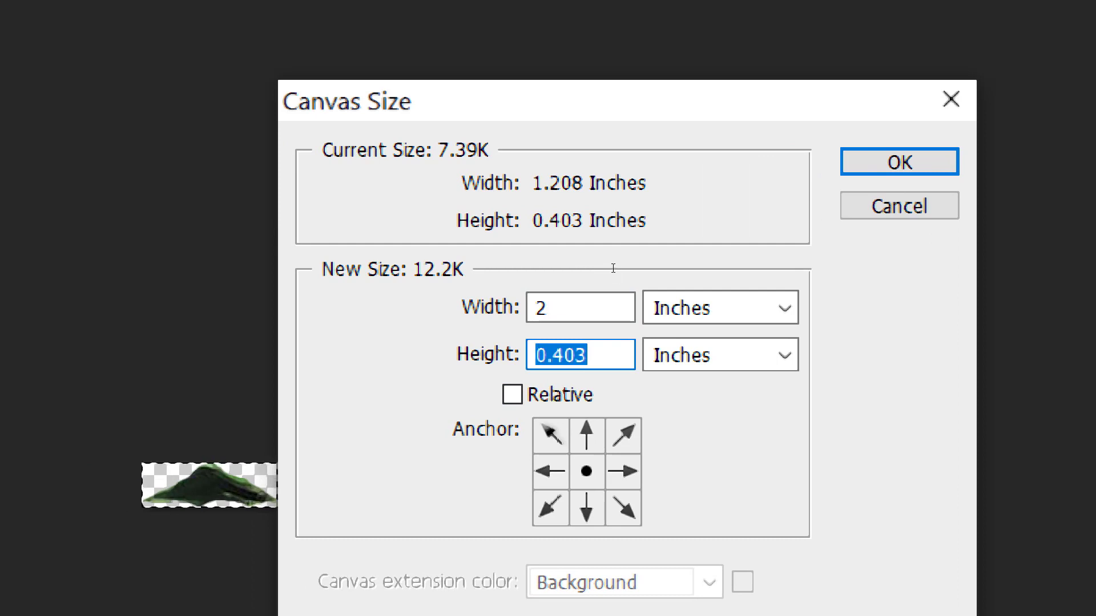
{"action": "type", "text": "1"}
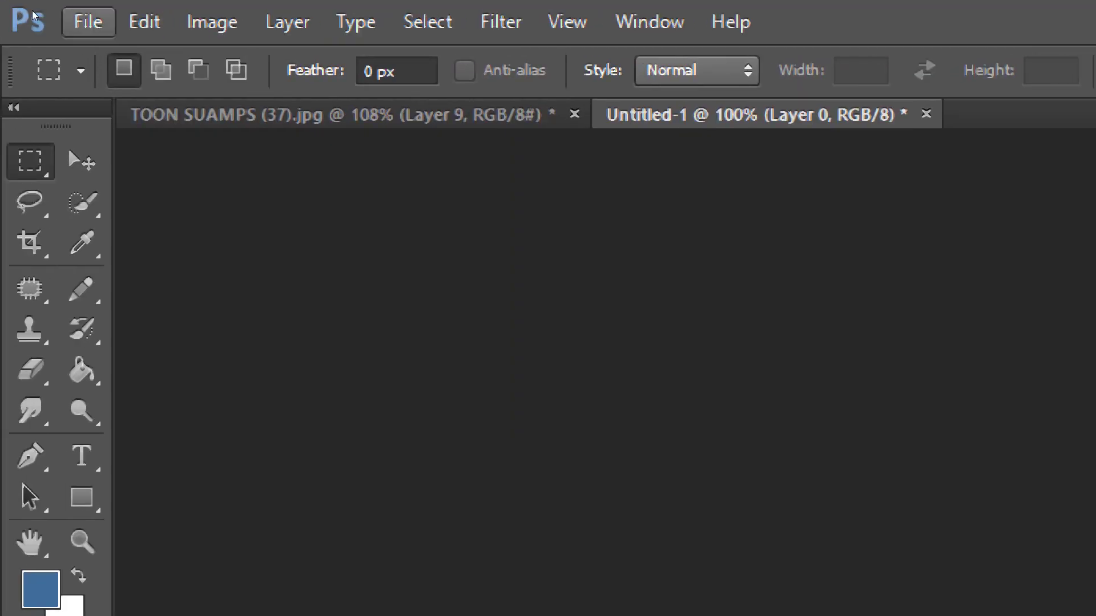
Save the rock document in Photoshop format as SWAMP ROCK 3.psd alongside the other swamp rock files.
{"action": "left_click", "coordinate": [87, 21]}
{"action": "left_click", "coordinate": [151, 511]}
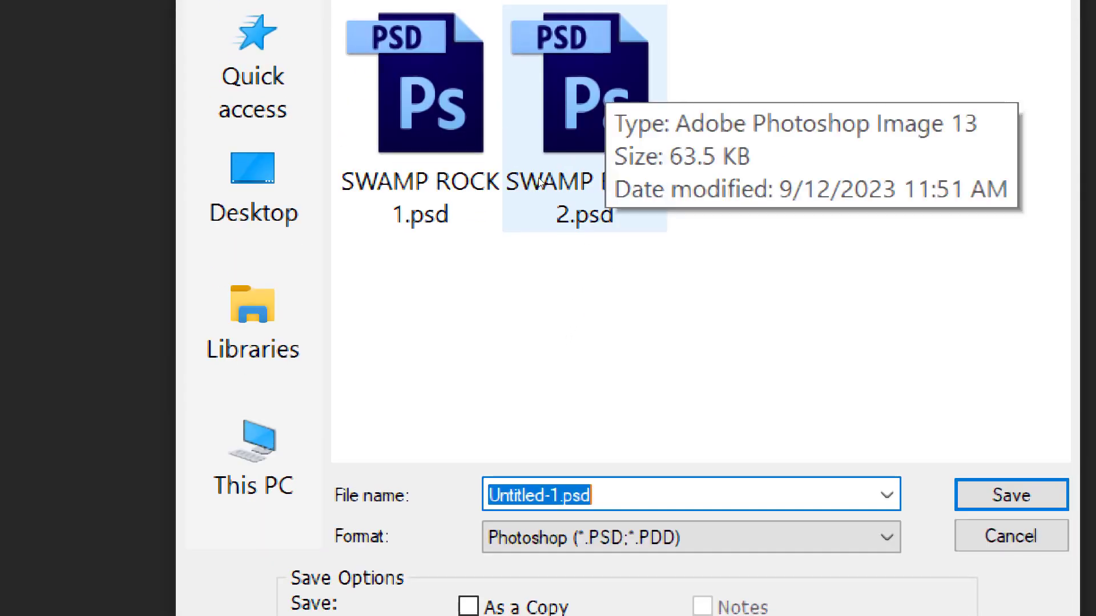
{"action": "left_click", "coordinate": [539, 47]}
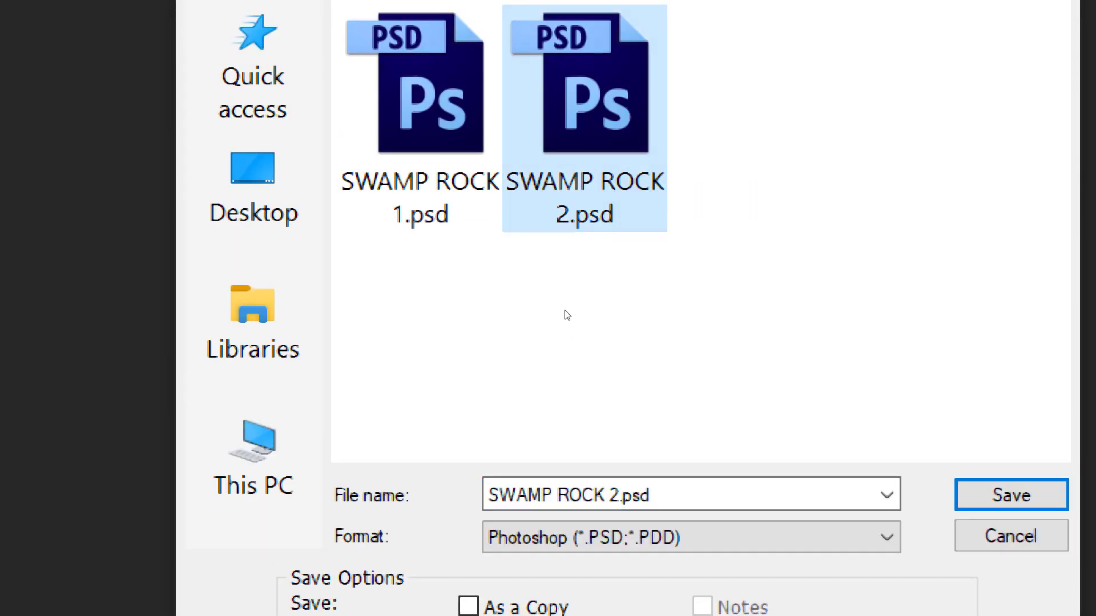
{"action": "key", "text": "Tab"}
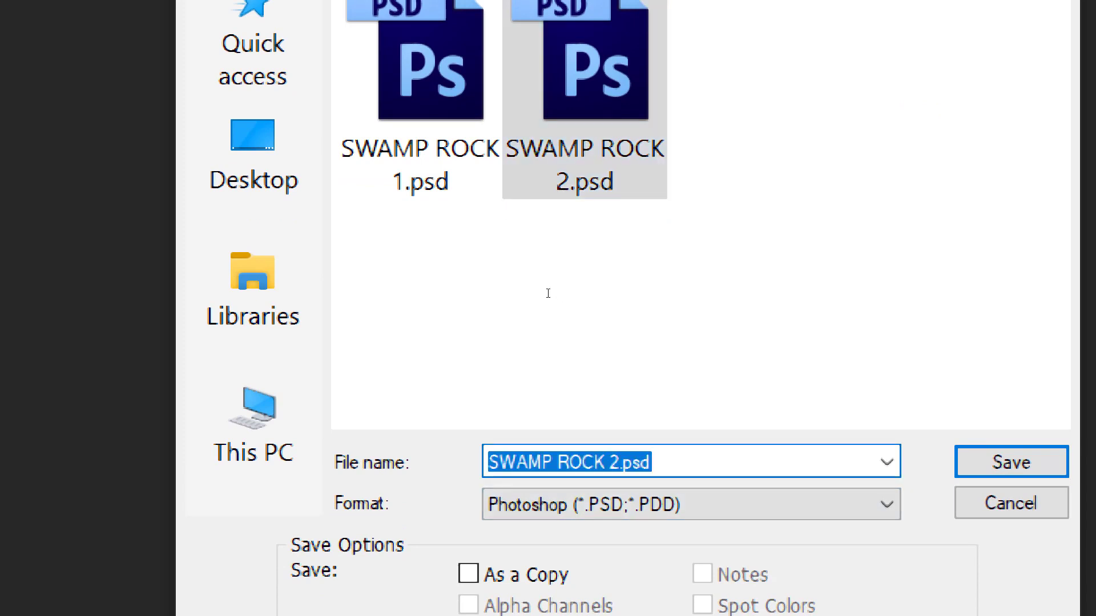
{"action": "key", "text": "End"}
{"action": "key", "text": "ctrl+shift+Left"}
{"action": "type", "text": "3"}
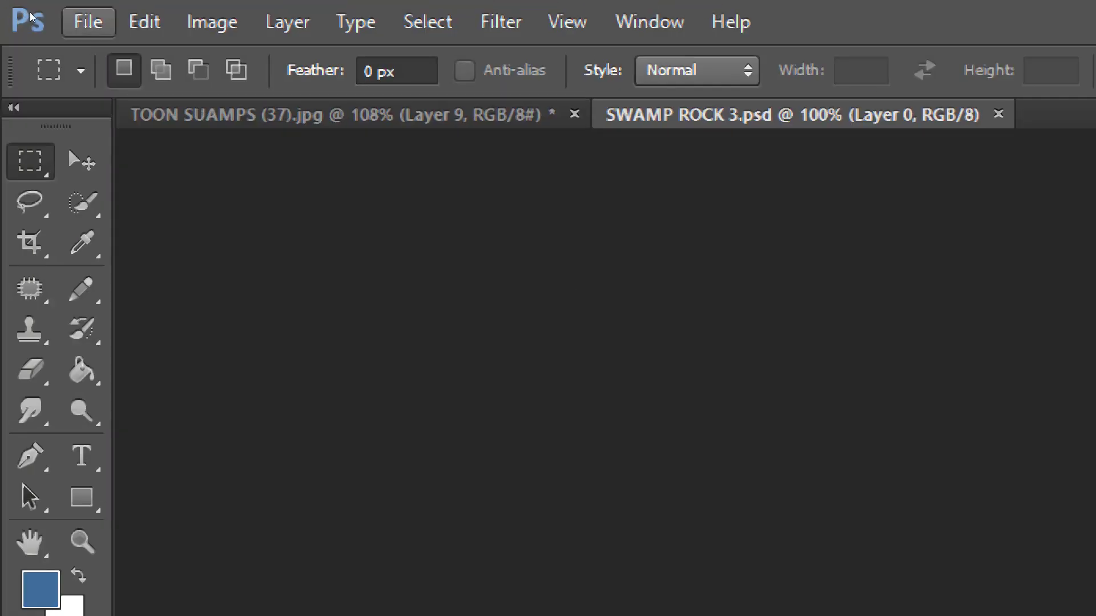
Save a PNG copy of the rock document as SWAMP ROCK 3.png with None / Fast compression and no interlacing.
{"action": "left_click", "coordinate": [88, 22]}
{"action": "key", "text": "Up"}
{"action": "key", "text": "Up"}
{"action": "key", "text": "Up"}
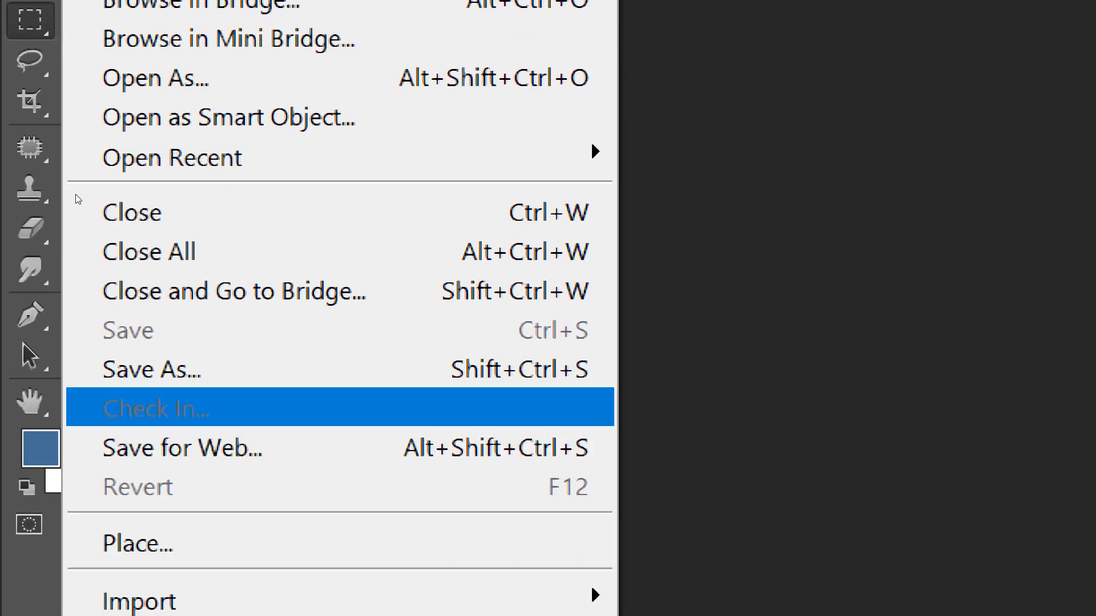
{"action": "key", "text": "Return"}
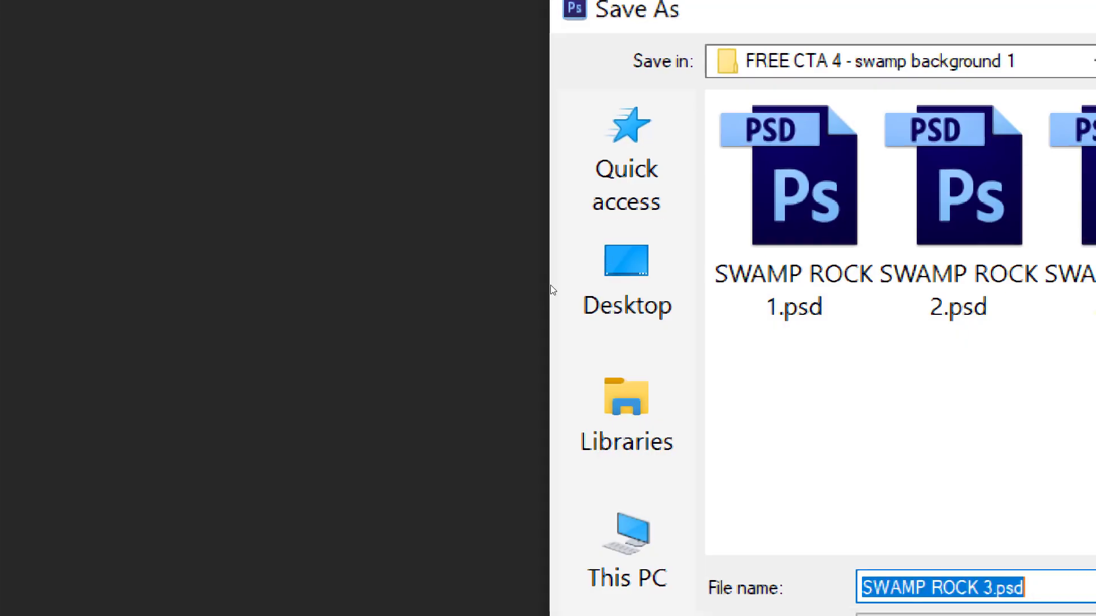
{"action": "key", "text": "Tab"}
{"action": "key", "text": "alt+Down"}
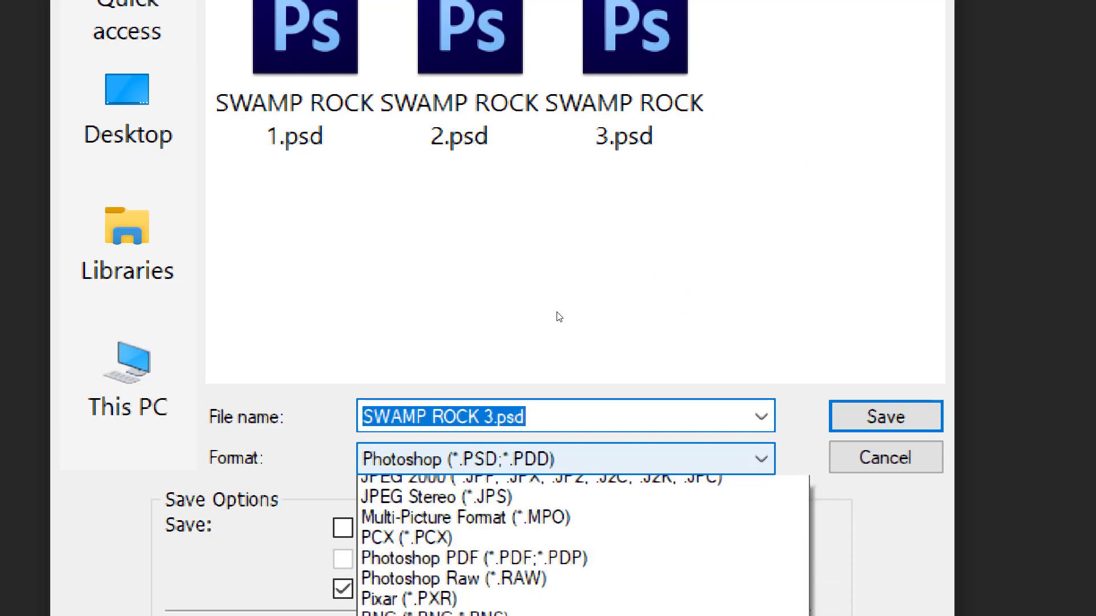
{"action": "key", "text": "Down"}
{"action": "key", "text": "Down"}
{"action": "key", "text": "Down"}
{"action": "key", "text": "Up"}
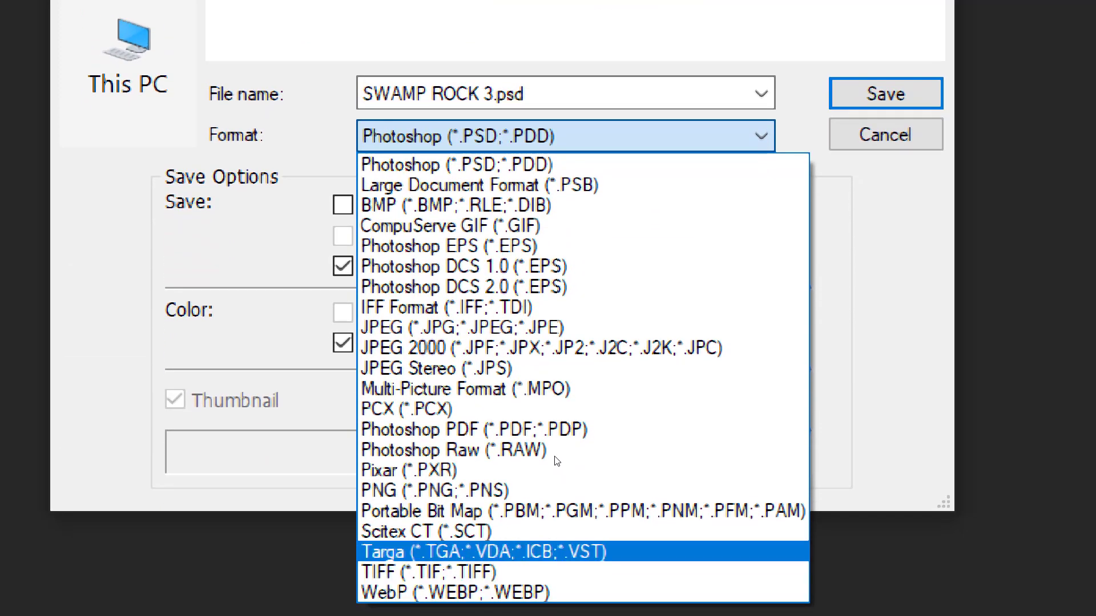
{"action": "key", "text": "Up"}
{"action": "key", "text": "Up"}
{"action": "key", "text": "Up"}
{"action": "key", "text": "Up"}
{"action": "key", "text": "Down"}
{"action": "key", "text": "Return"}
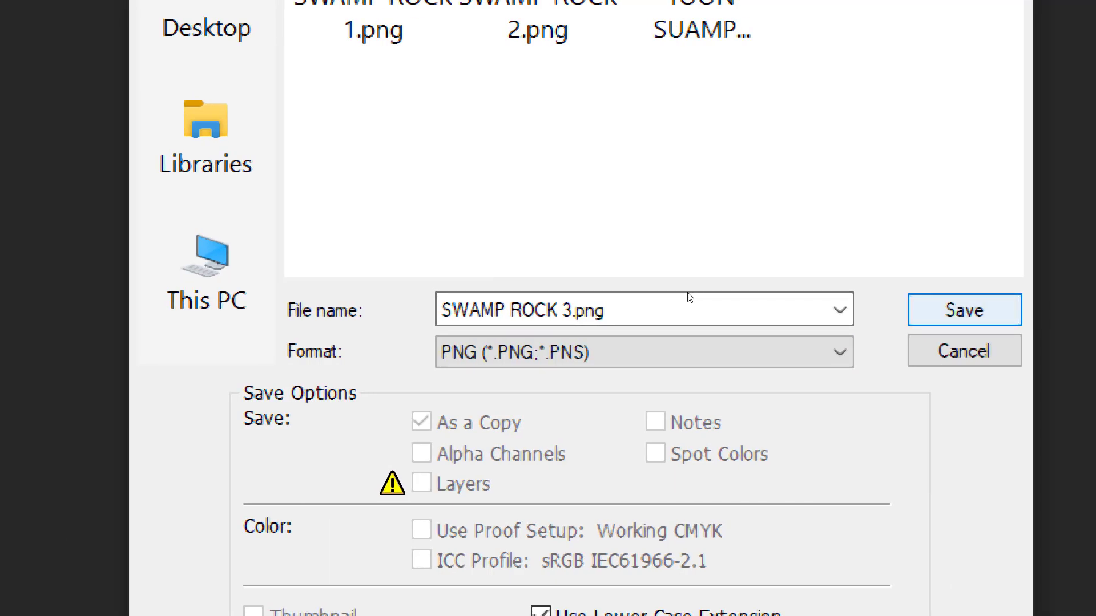
{"action": "key", "text": "Return"}
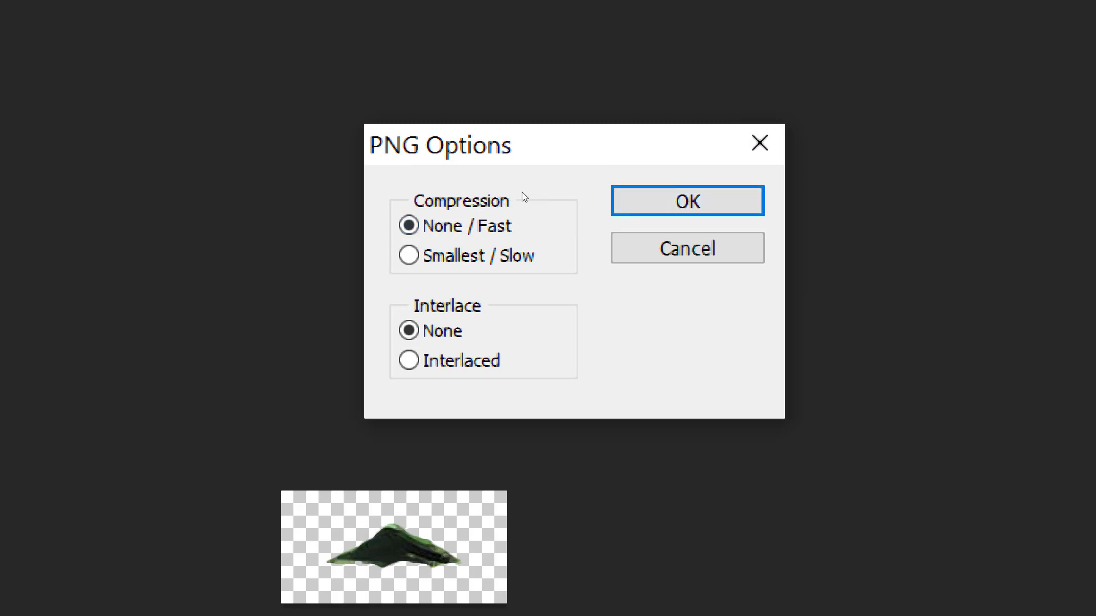
{"action": "key", "text": "Return"}
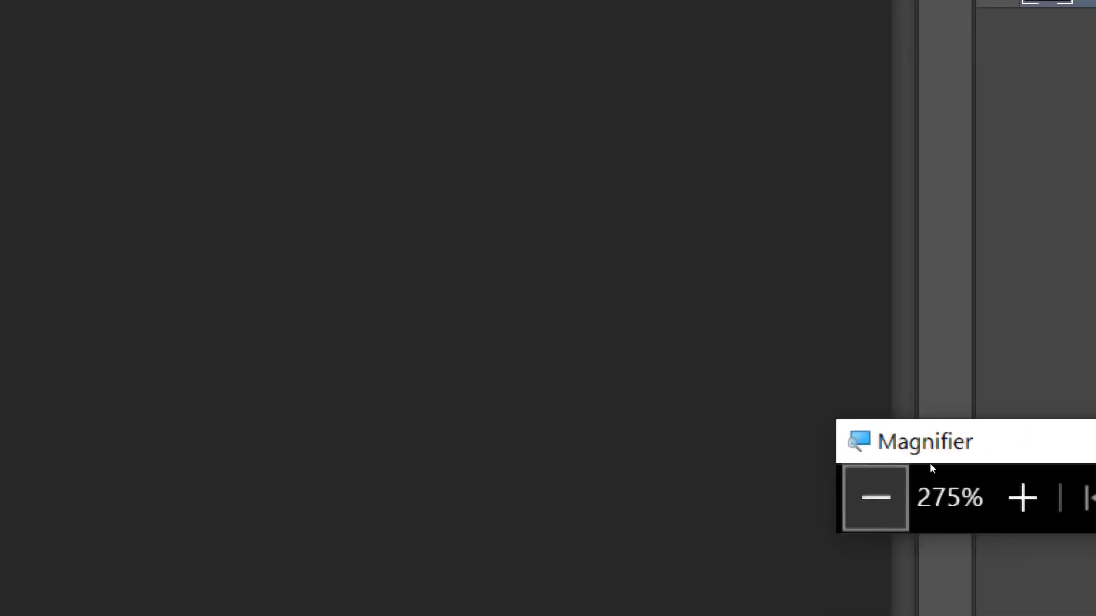
Close the SWAMP ROCK 3 document and make Layer 0 visible in the swamp background image.
{"action": "left_click", "coordinate": [875, 497]}
{"action": "left_click", "coordinate": [874, 498]}
{"action": "left_click", "coordinate": [875, 497]}
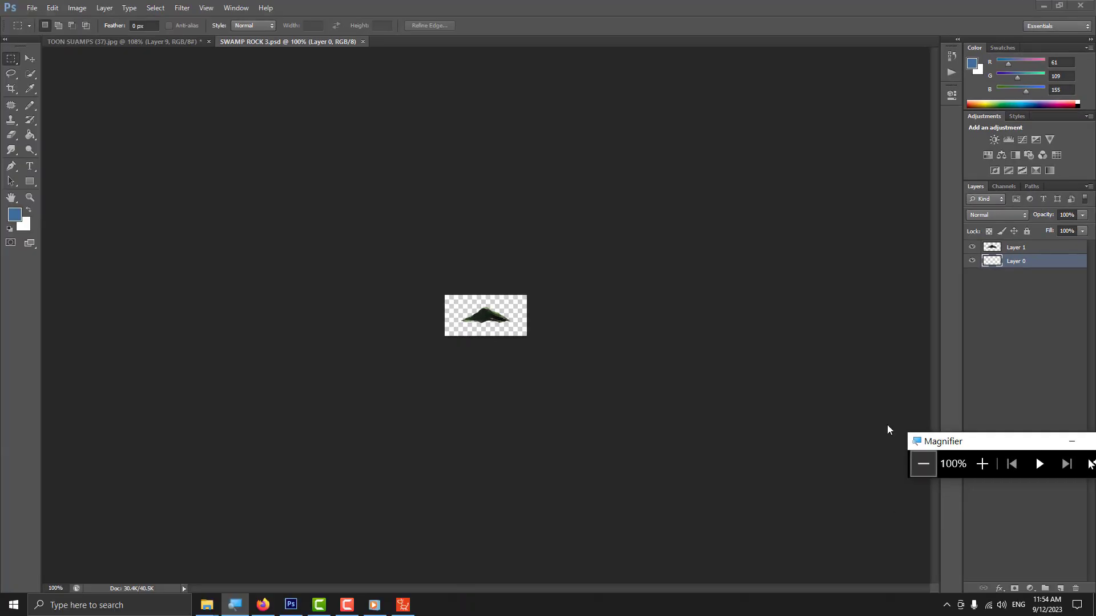
{"action": "left_click", "coordinate": [363, 42]}
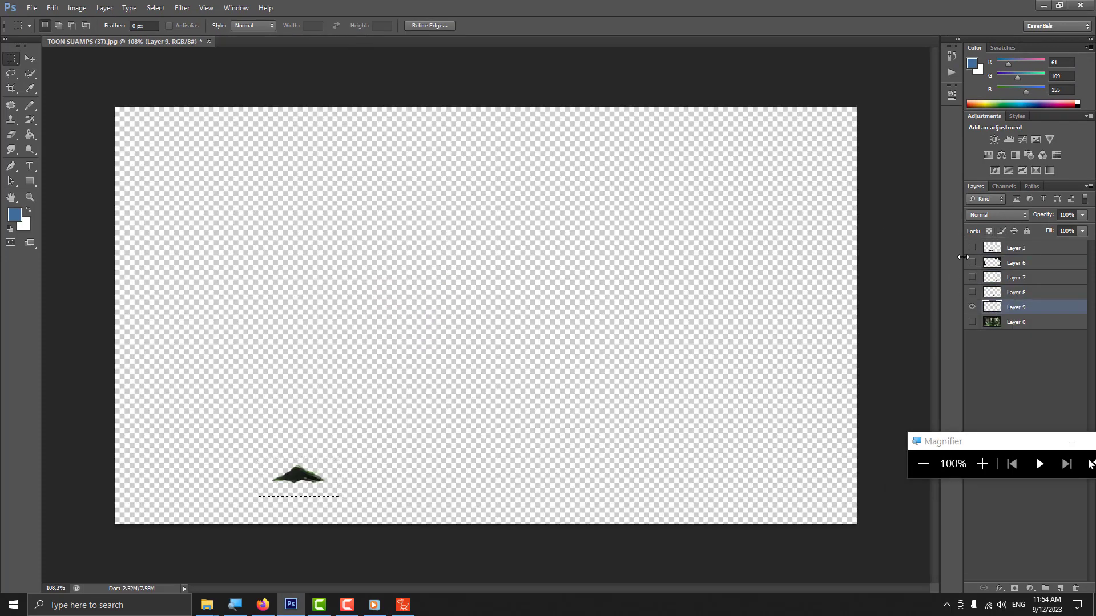
{"action": "left_click", "coordinate": [972, 322]}
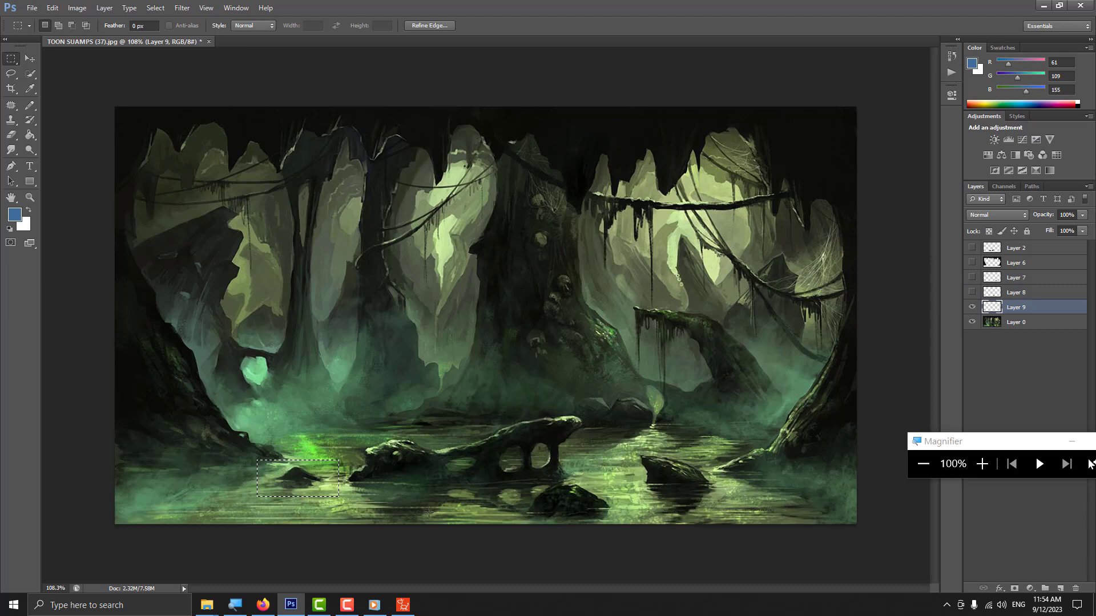
Import TOON SUAMPS (37).png from the FREE CTA 4 - swamp background 1 folder into Cartoon Animator as a prop.
{"action": "left_click", "coordinate": [406, 607]}
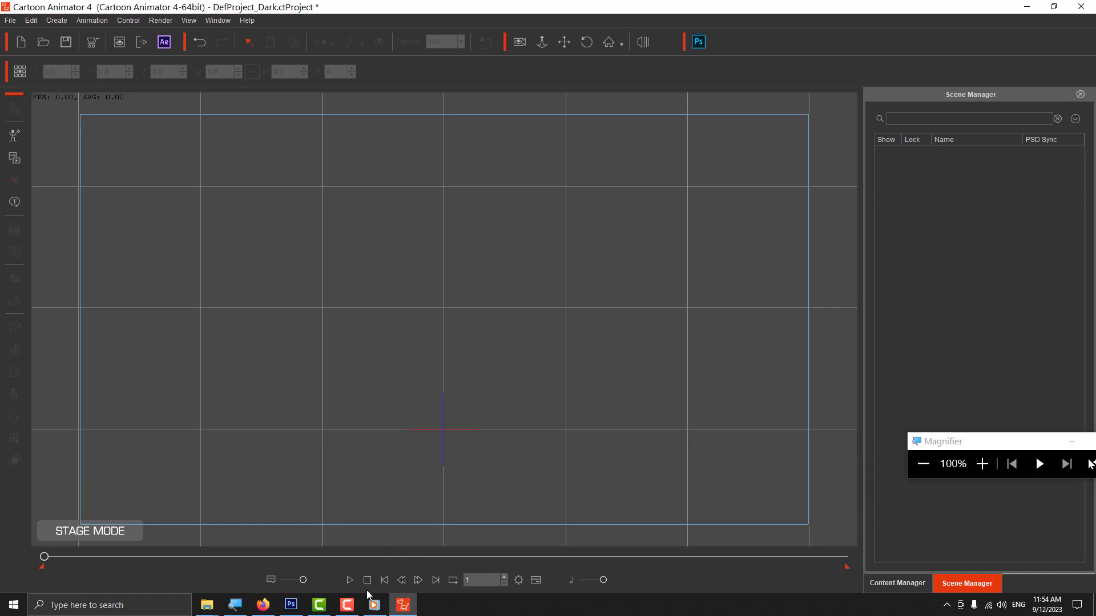
{"action": "left_click", "coordinate": [347, 605]}
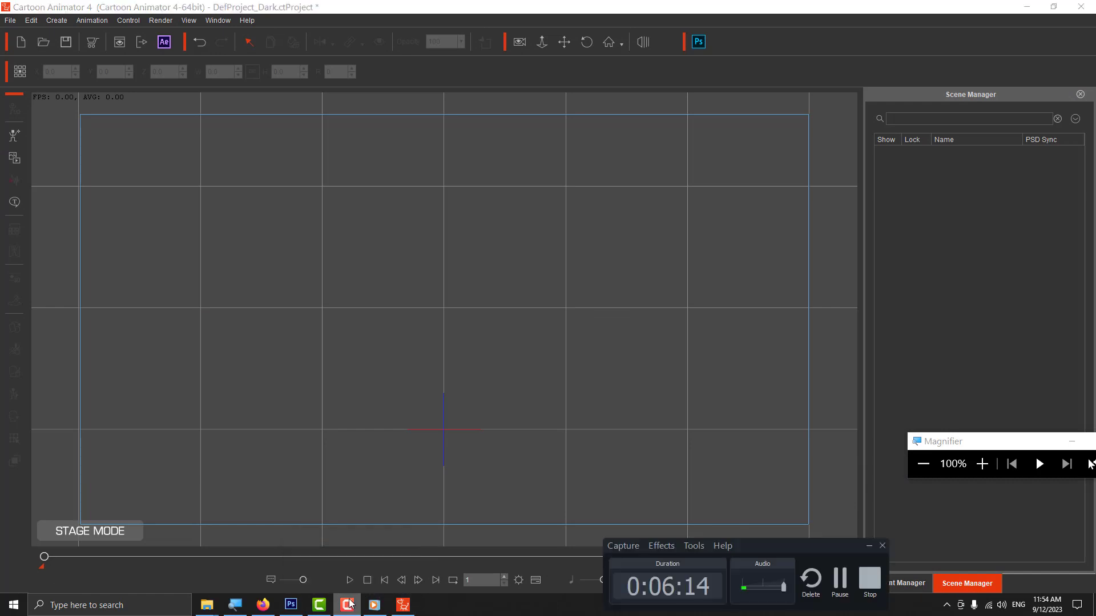
{"action": "left_click", "coordinate": [839, 579]}
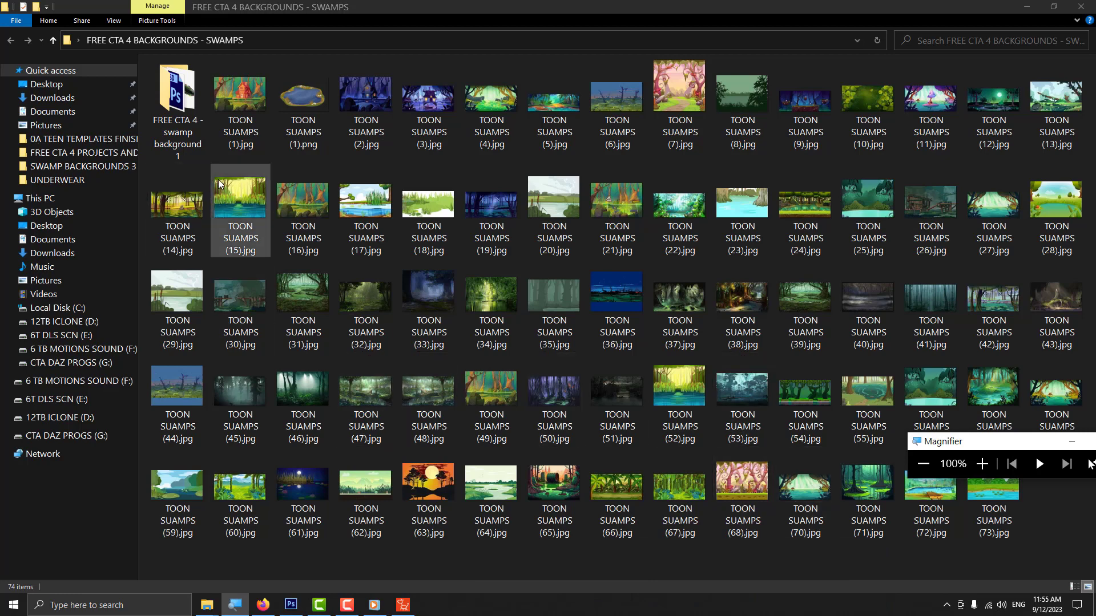
{"action": "double_click", "coordinate": [190, 101]}
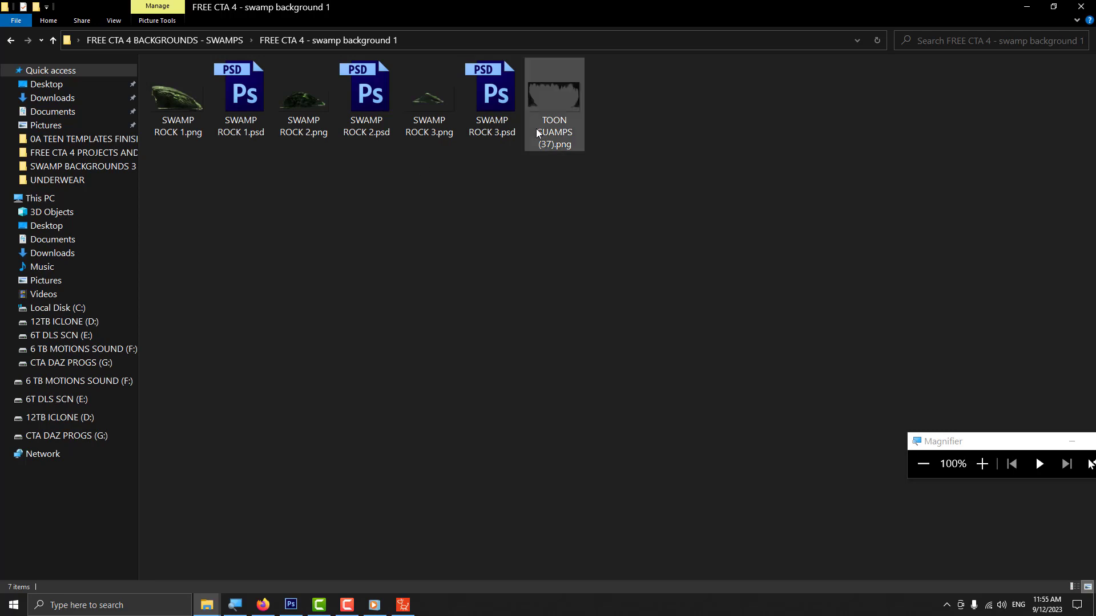
{"action": "left_click_drag", "start_coordinate": [560, 100], "coordinate": [396, 378]}
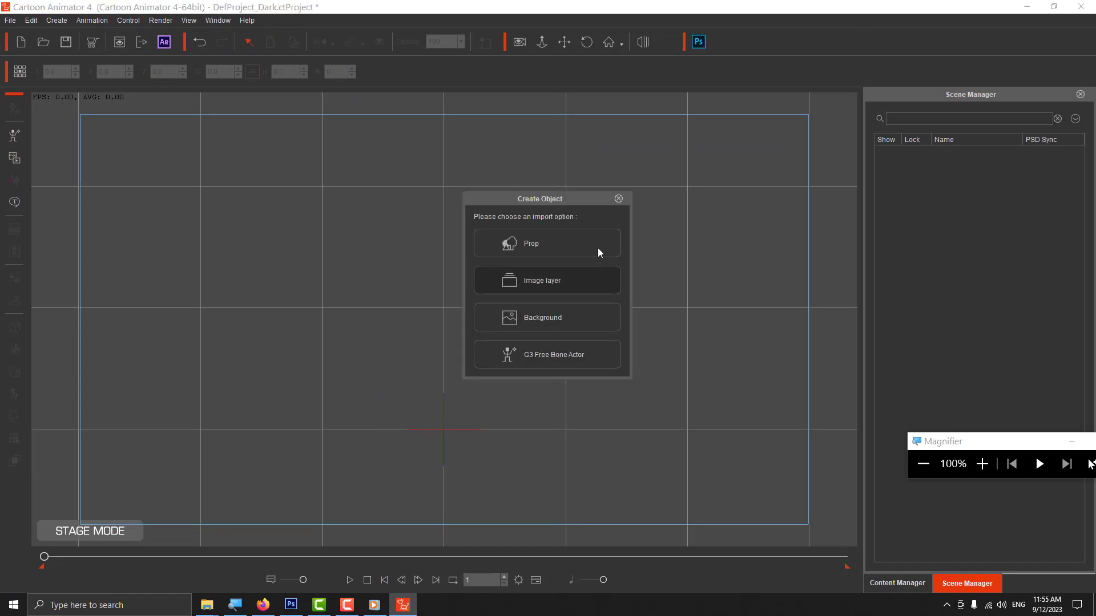
{"action": "left_click", "coordinate": [539, 242]}
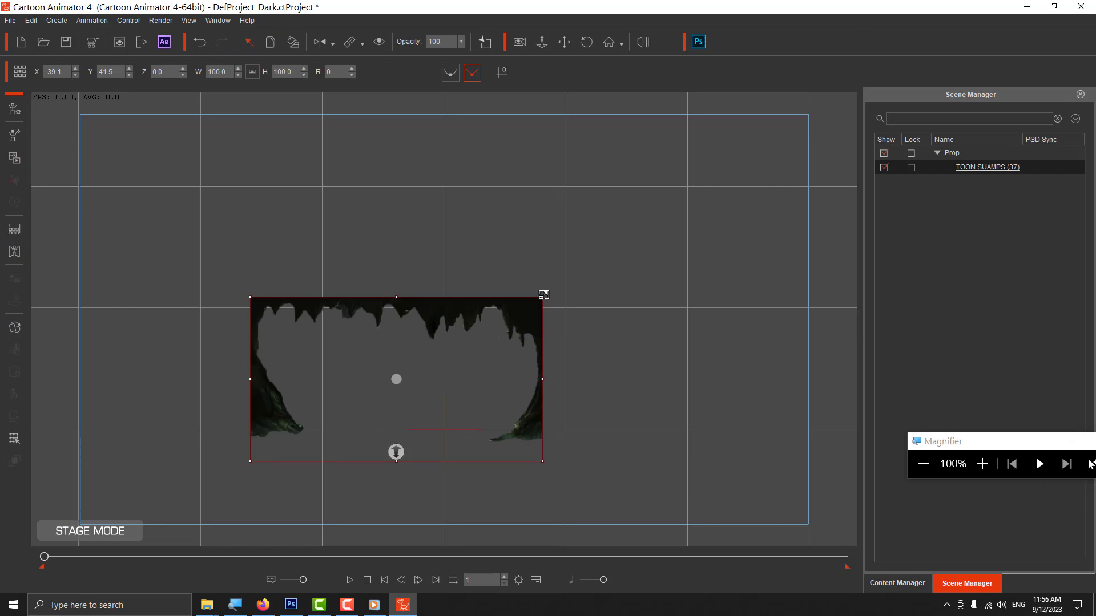
Scale the cave frame prop to about 233% width and 278% height and position it at about X -8, Y 67.
{"action": "left_click_drag", "start_coordinate": [544, 294], "coordinate": [701, 119]}
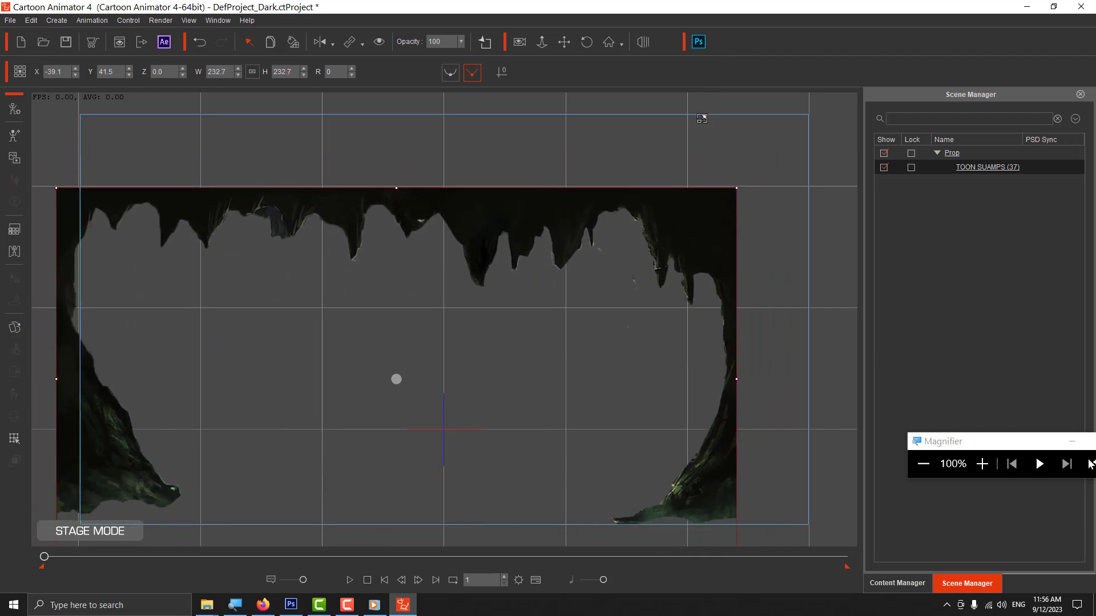
{"action": "left_click_drag", "start_coordinate": [497, 222], "coordinate": [531, 235]}
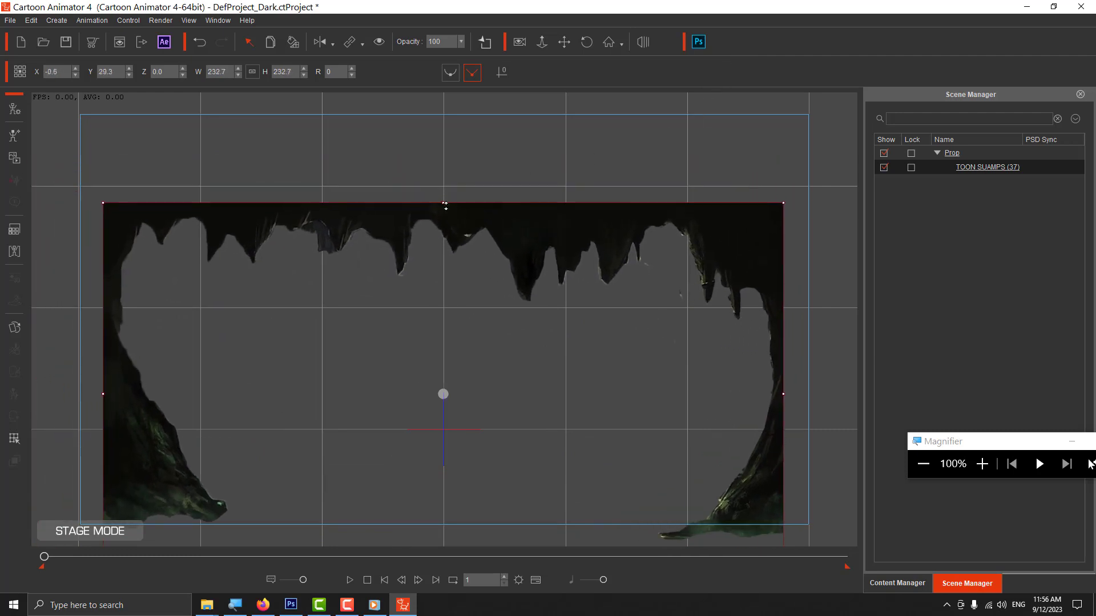
{"action": "left_click_drag", "start_coordinate": [441, 202], "coordinate": [444, 166]}
{"action": "left_click_drag", "start_coordinate": [562, 216], "coordinate": [549, 135]}
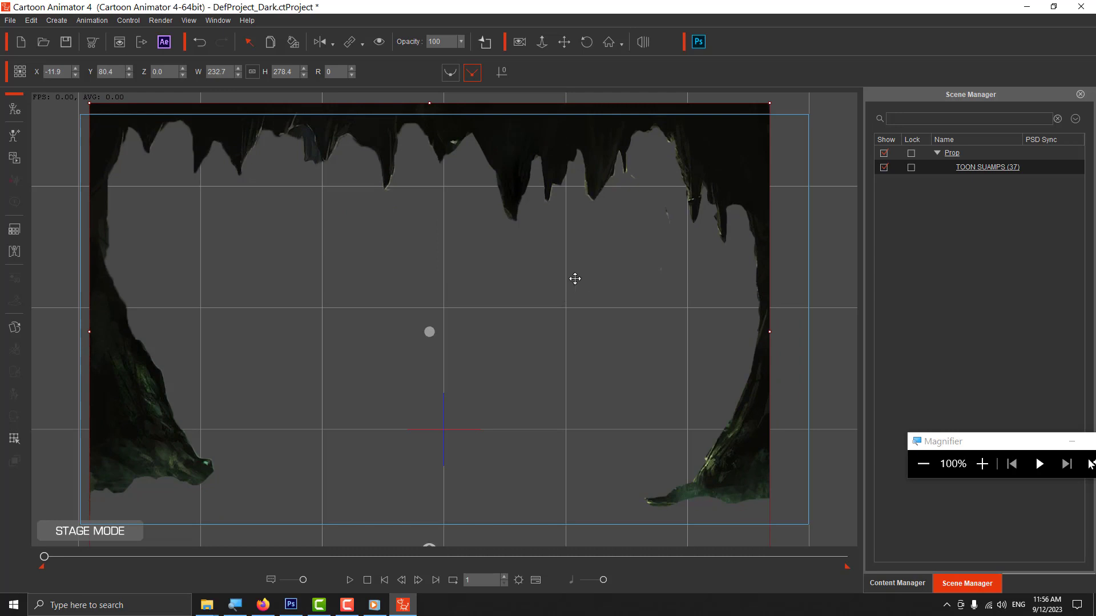
{"action": "left_click_drag", "start_coordinate": [510, 162], "coordinate": [514, 177]}
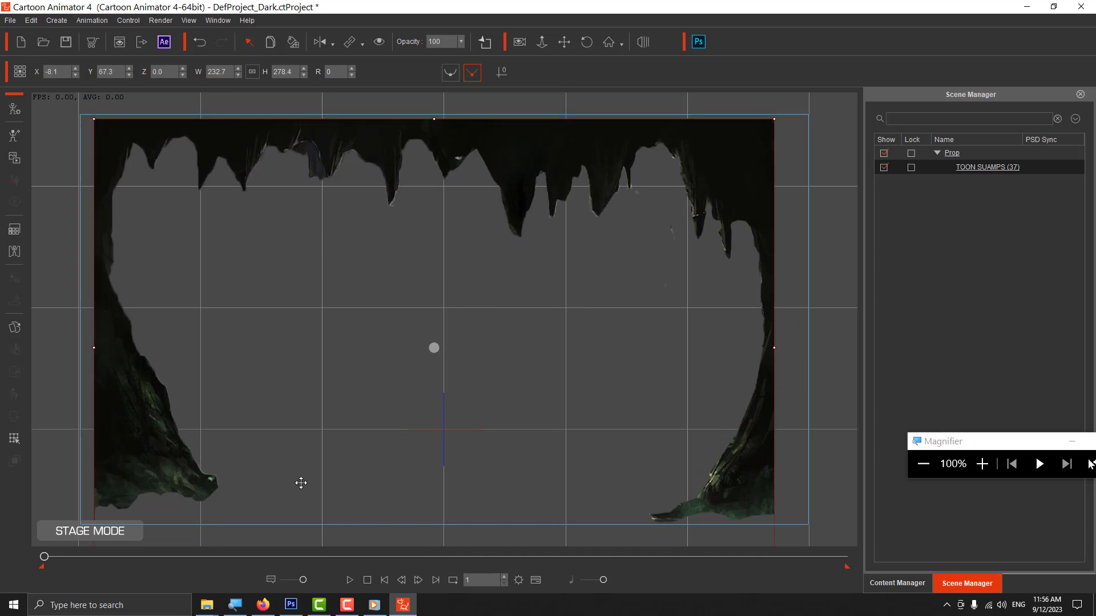
Import SWAMP ROCK 1.png as a prop near the stage's lower edge, right of centre, and enlarge it.
{"action": "mouse_move", "coordinate": [207, 605]}
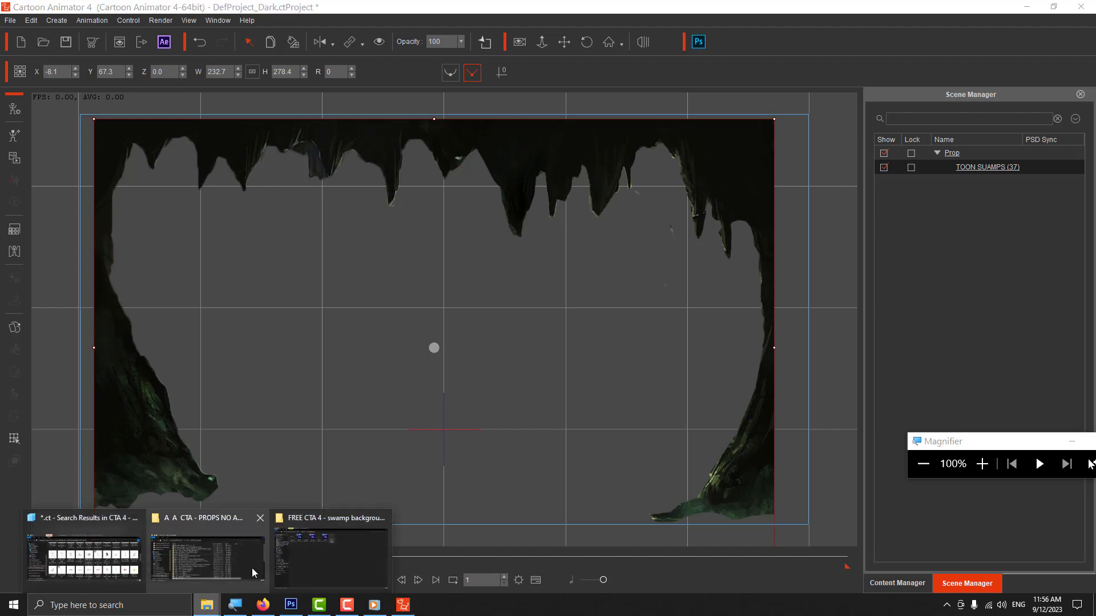
{"action": "left_click", "coordinate": [306, 553]}
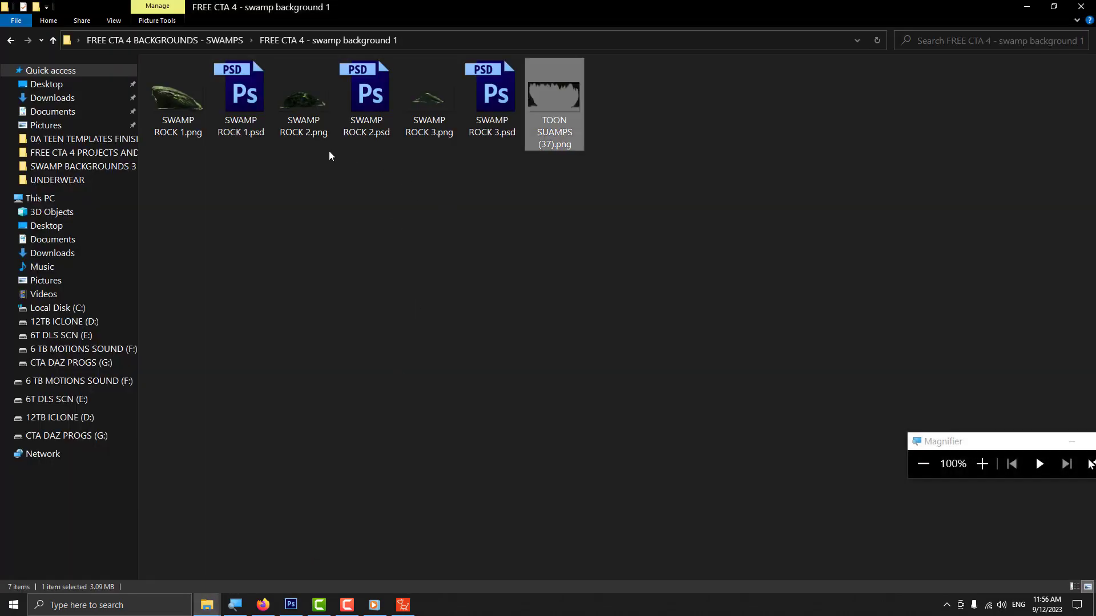
{"action": "left_click_drag", "start_coordinate": [188, 106], "coordinate": [553, 454]}
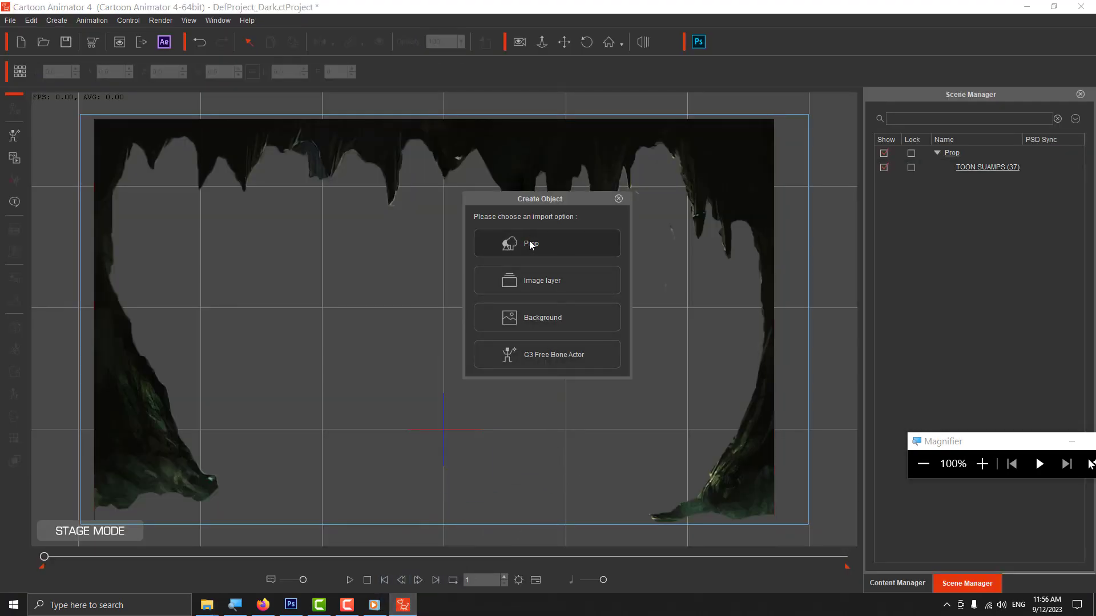
{"action": "left_click", "coordinate": [551, 245]}
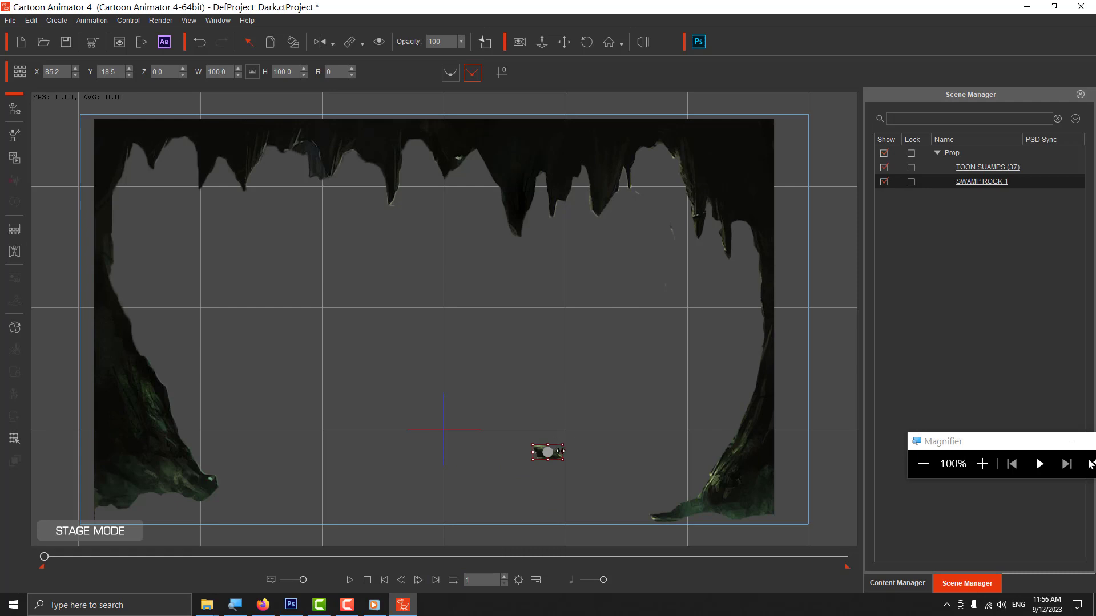
{"action": "left_click_drag", "start_coordinate": [560, 440], "coordinate": [576, 420]}
{"action": "left_click_drag", "start_coordinate": [563, 438], "coordinate": [584, 414]}
{"action": "left_click", "coordinate": [421, 518]}
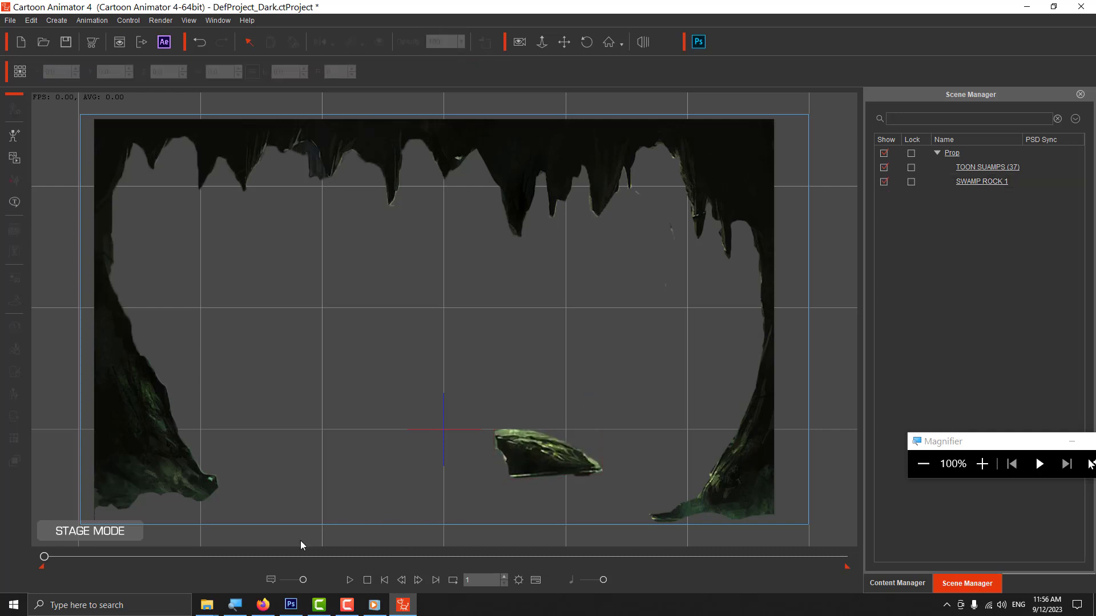
Import SWAMP ROCK 2.png as a prop left of the first rock and scale it to about 331%.
{"action": "mouse_move", "coordinate": [210, 608]}
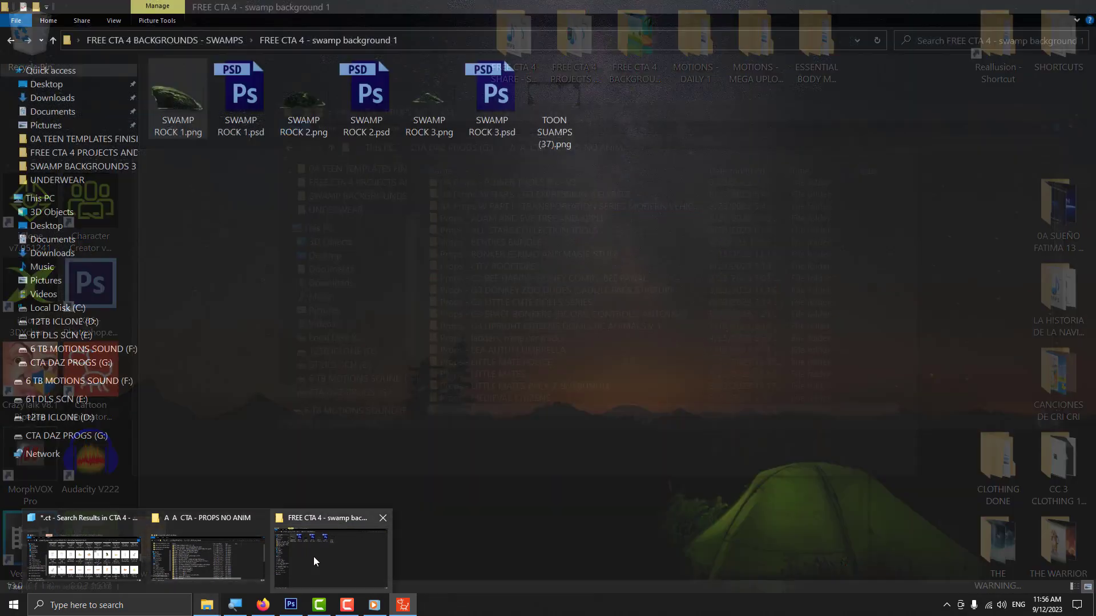
{"action": "left_click", "coordinate": [313, 556]}
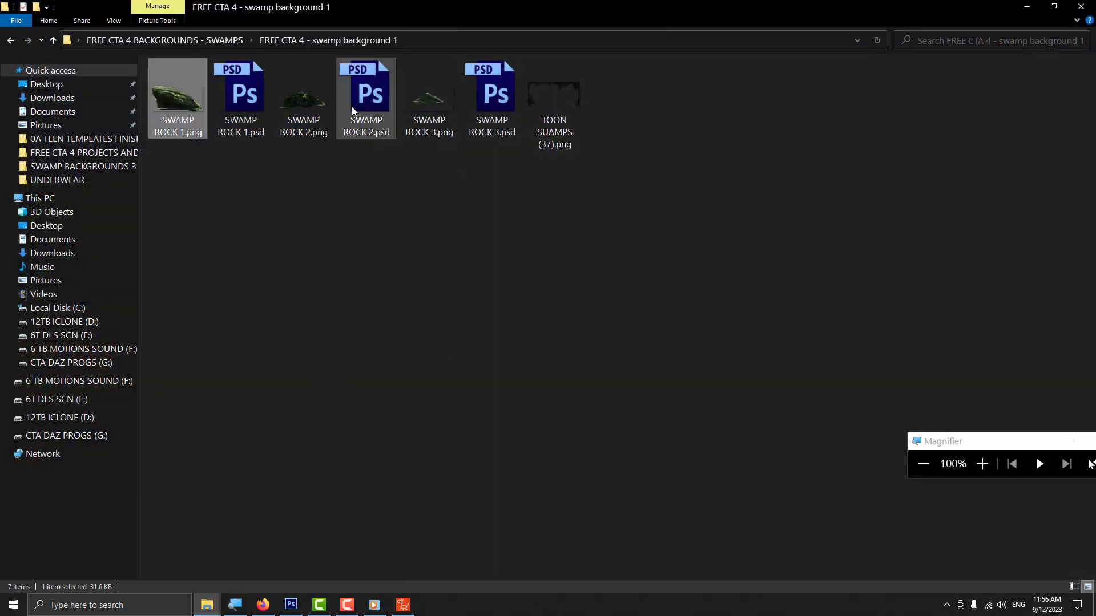
{"action": "left_click_drag", "start_coordinate": [295, 104], "coordinate": [358, 470]}
{"action": "left_click", "coordinate": [549, 243]}
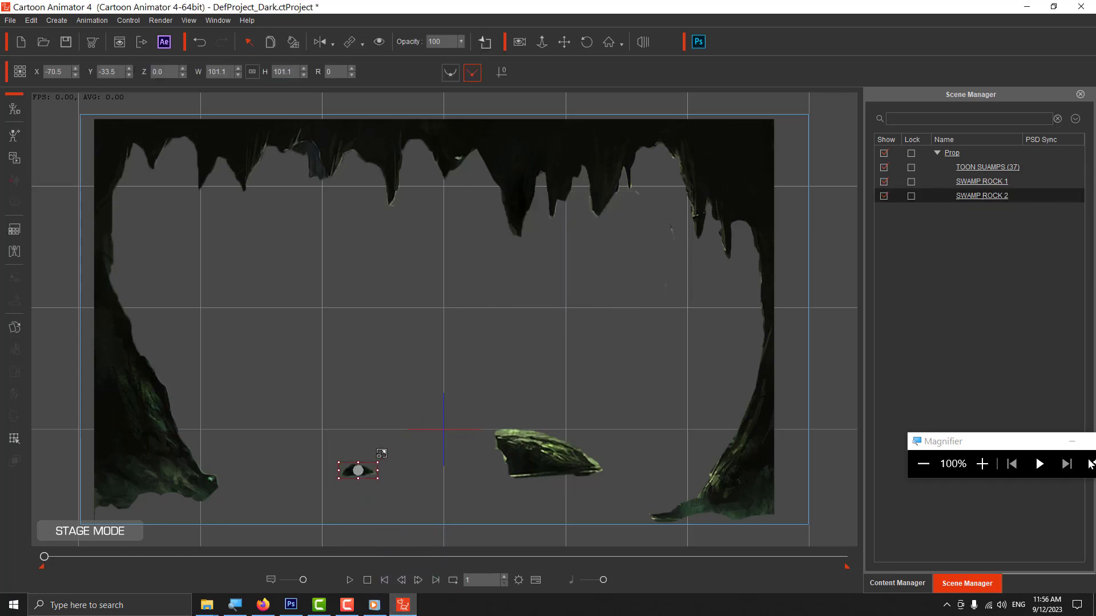
{"action": "left_click_drag", "start_coordinate": [377, 461], "coordinate": [411, 426]}
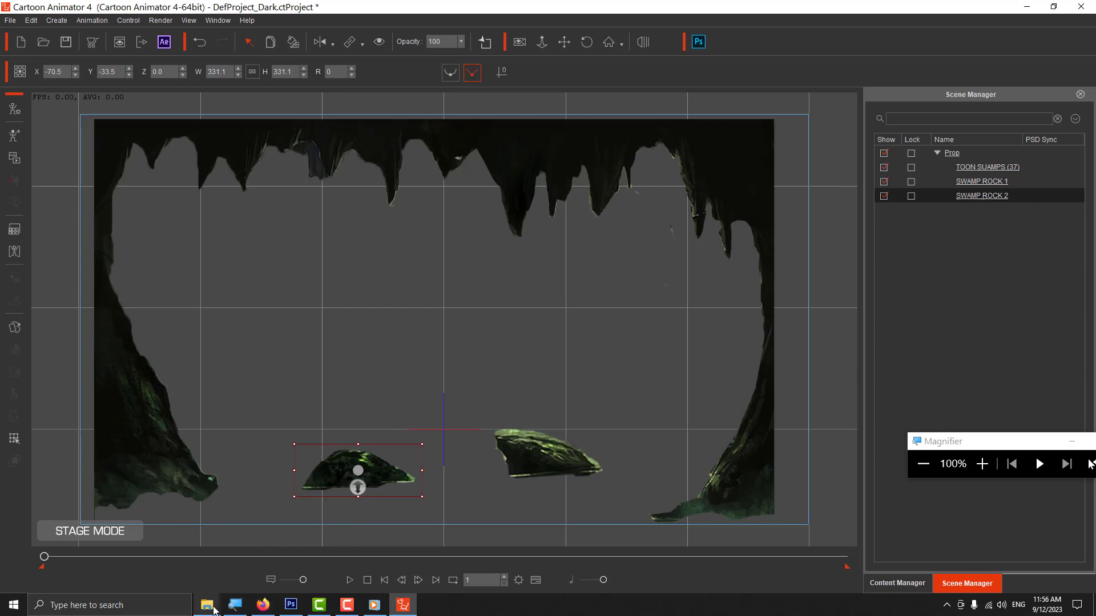
{"action": "mouse_move", "coordinate": [214, 610]}
{"action": "left_click", "coordinate": [313, 559]}
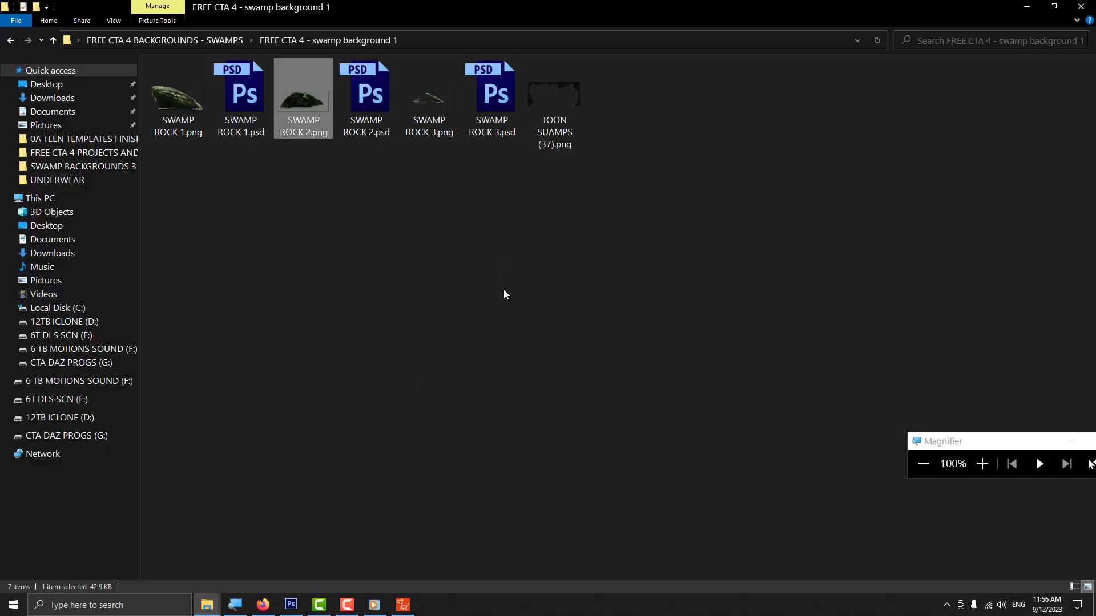
{"action": "left_click", "coordinate": [551, 129]}
{"action": "left_click_drag", "start_coordinate": [557, 116], "coordinate": [417, 396]}
{"action": "left_click", "coordinate": [545, 247]}
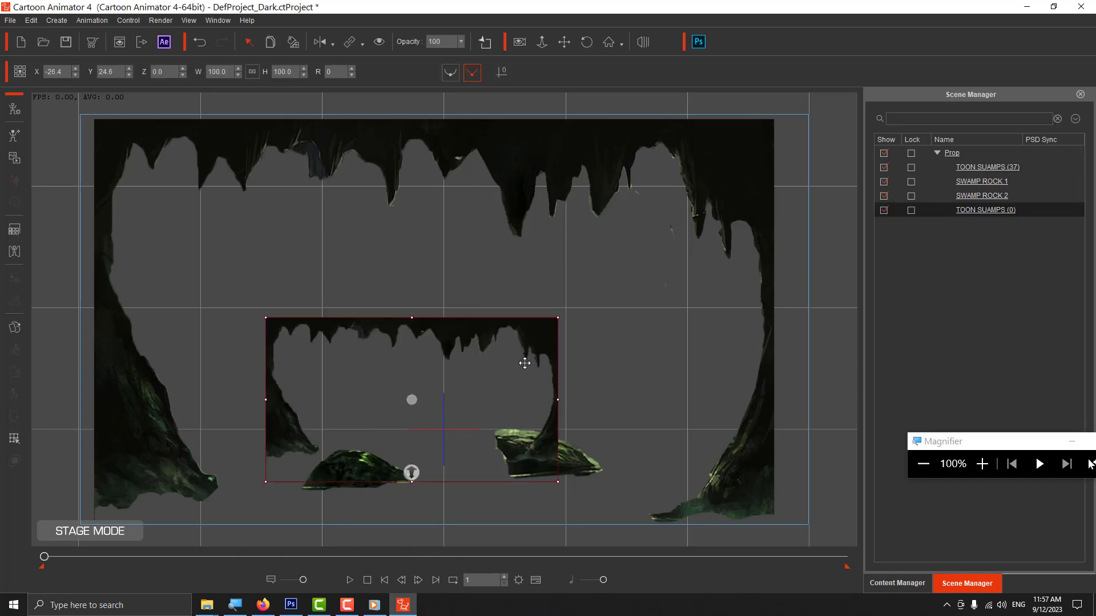
{"action": "key", "text": "Delete"}
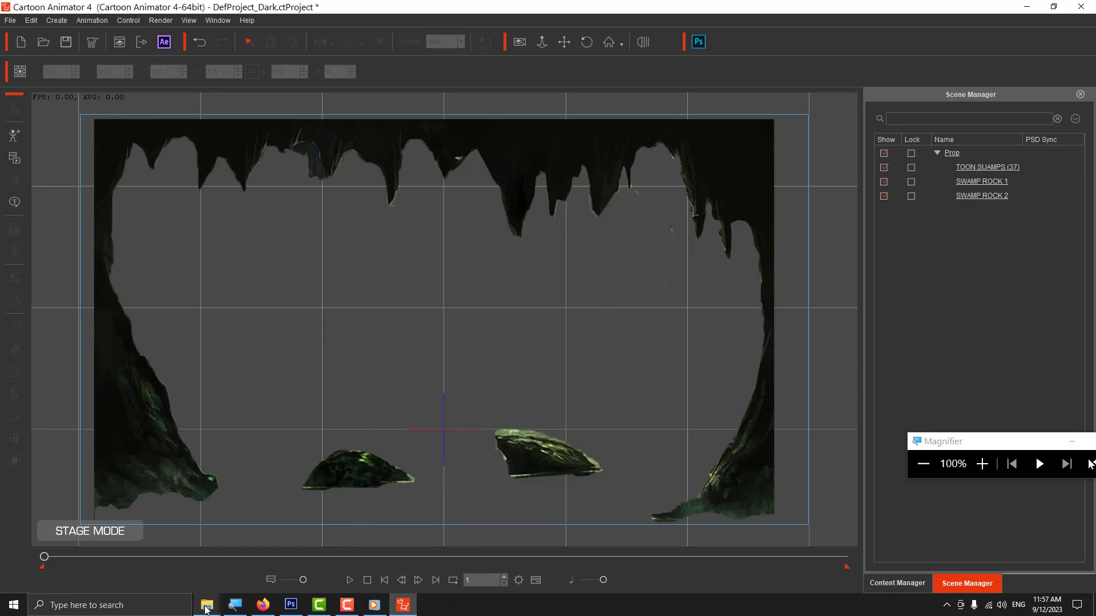
Import SWAMP ROCK 3.png as a prop between the two rocks on the stage.
{"action": "mouse_move", "coordinate": [207, 605]}
{"action": "left_click", "coordinate": [319, 551]}
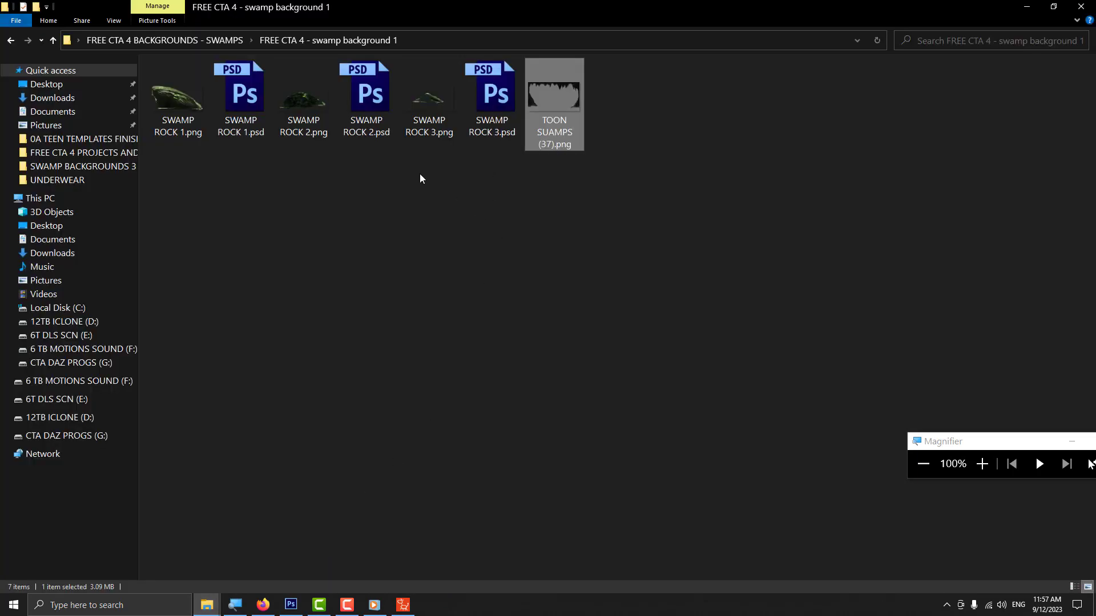
{"action": "left_click", "coordinate": [436, 99]}
{"action": "left_click_drag", "start_coordinate": [432, 109], "coordinate": [443, 468]}
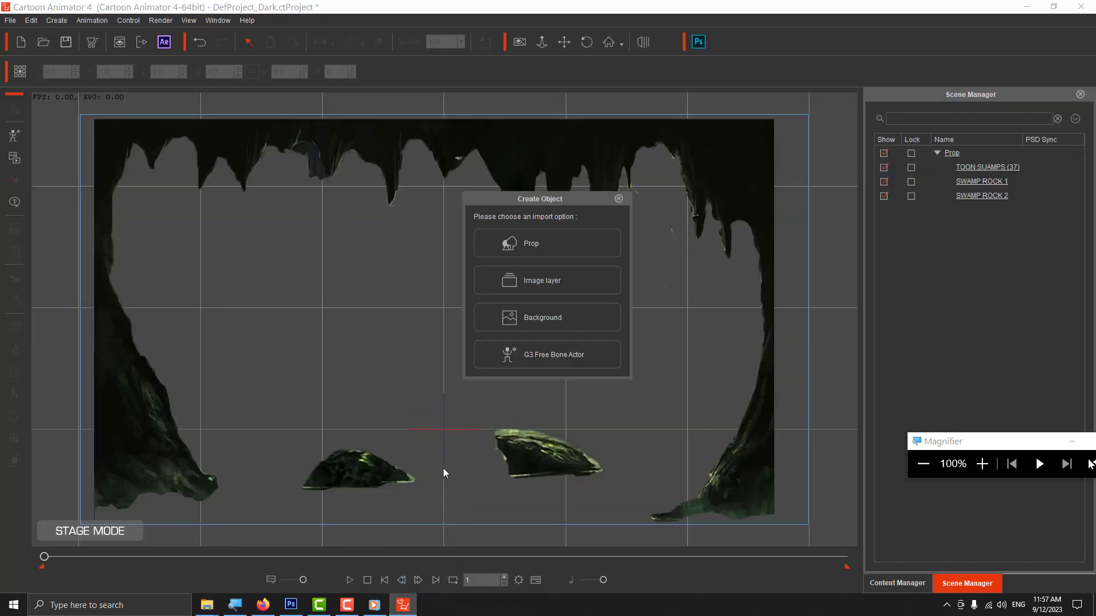
{"action": "left_click", "coordinate": [554, 245]}
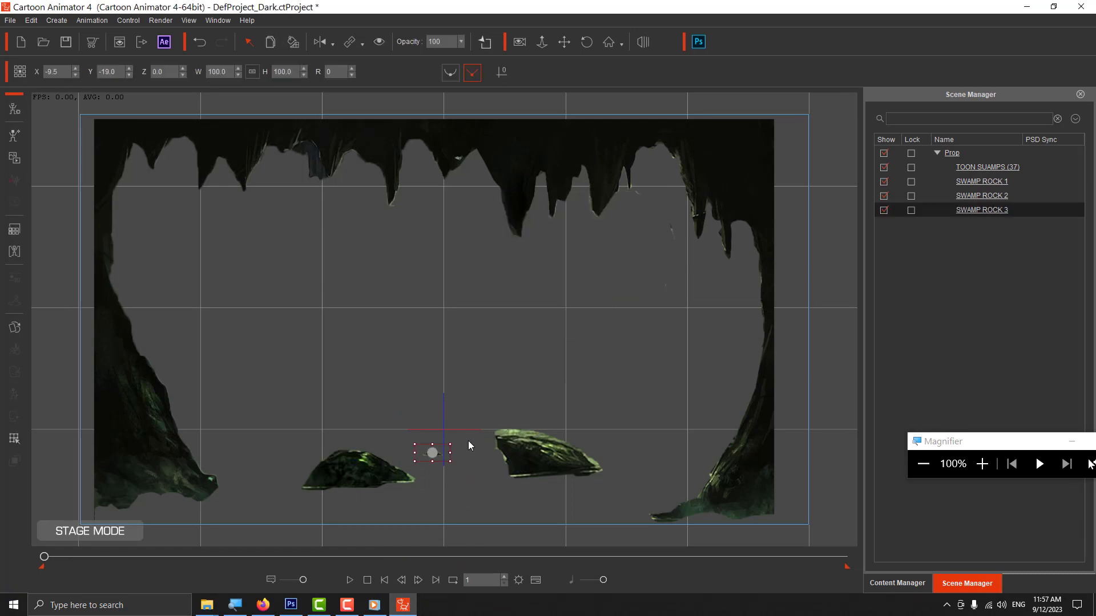
Scale the SWAMP ROCK 3 prop to about 399% and place it left of SWAMP ROCK 2, at about X -121, Y -3.
{"action": "left_click_drag", "start_coordinate": [453, 444], "coordinate": [503, 390]}
{"action": "left_click_drag", "start_coordinate": [480, 431], "coordinate": [327, 417]}
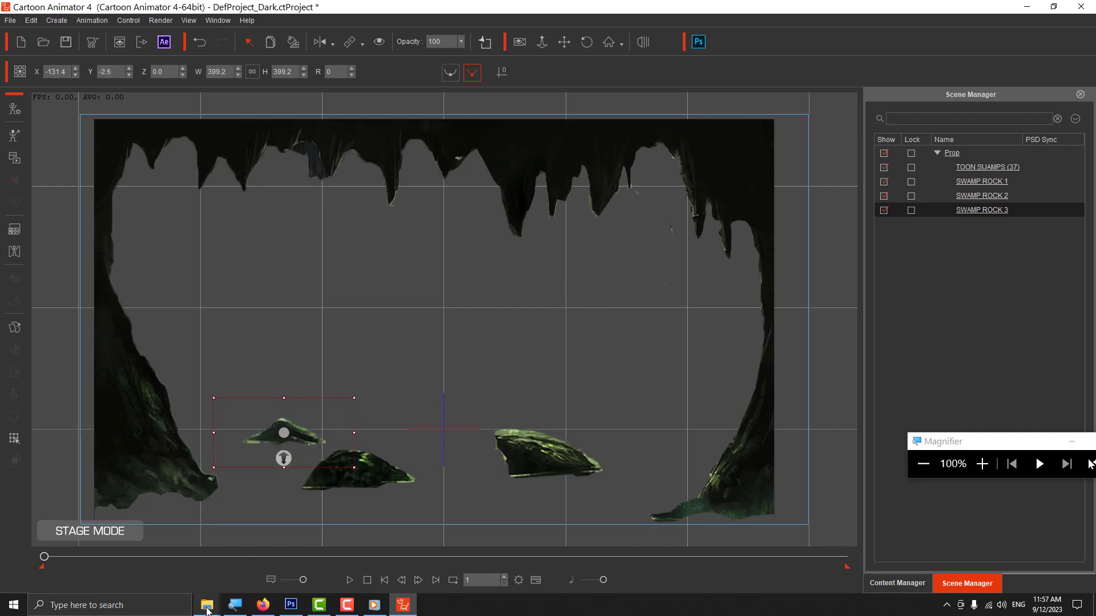
Preview TOON SUAMPS (37).jpg from the FREE CTA 4 BACKGROUNDS - SWAMPS folder and import it into the scene as a prop.
{"action": "mouse_move", "coordinate": [206, 610]}
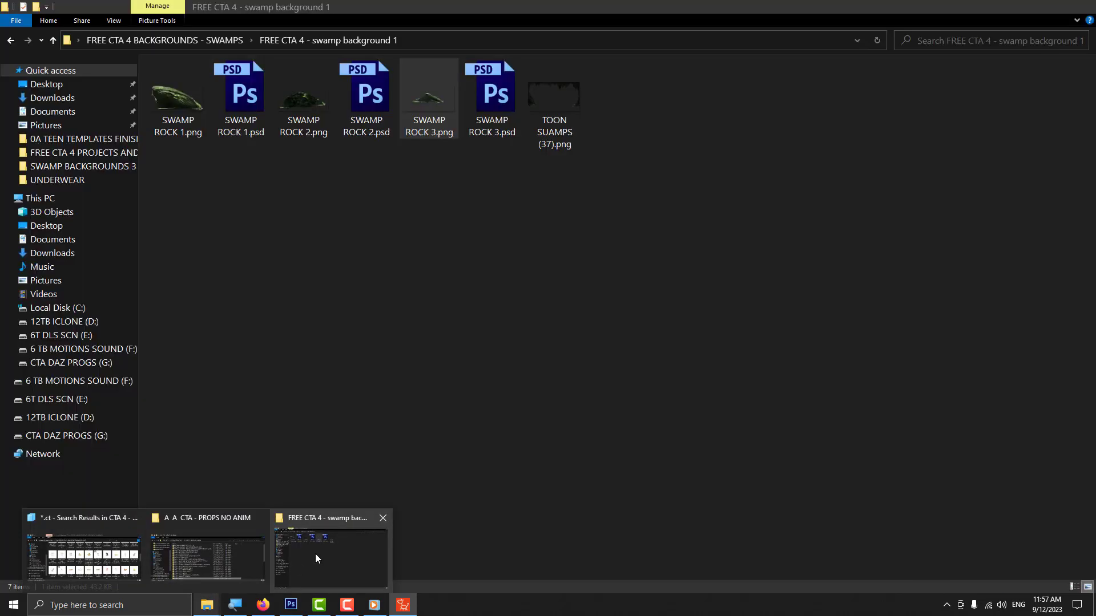
{"action": "left_click", "coordinate": [316, 558]}
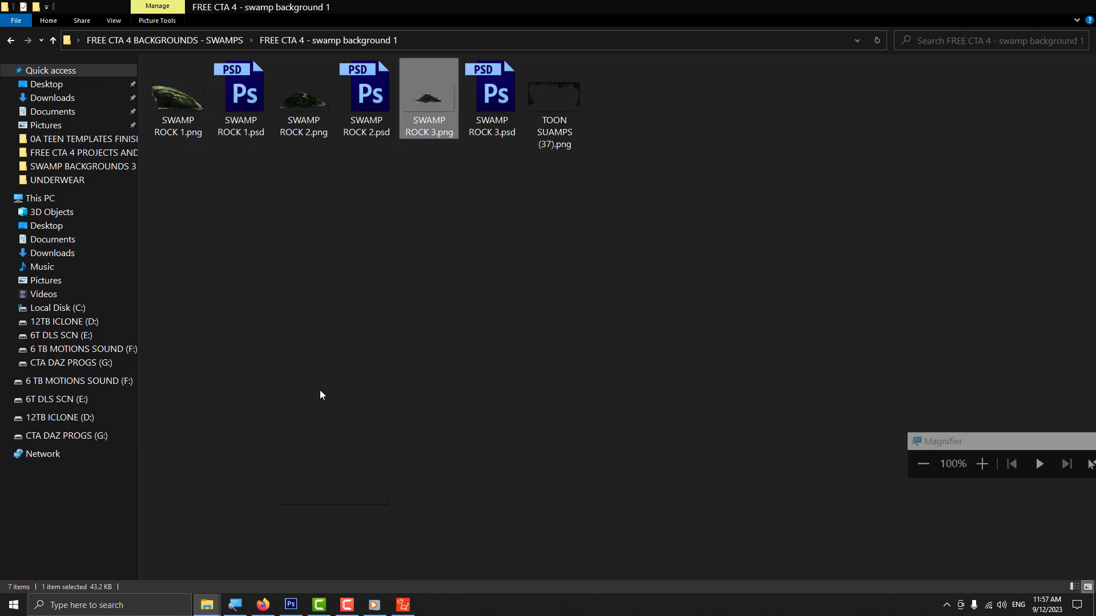
{"action": "left_click", "coordinate": [210, 33]}
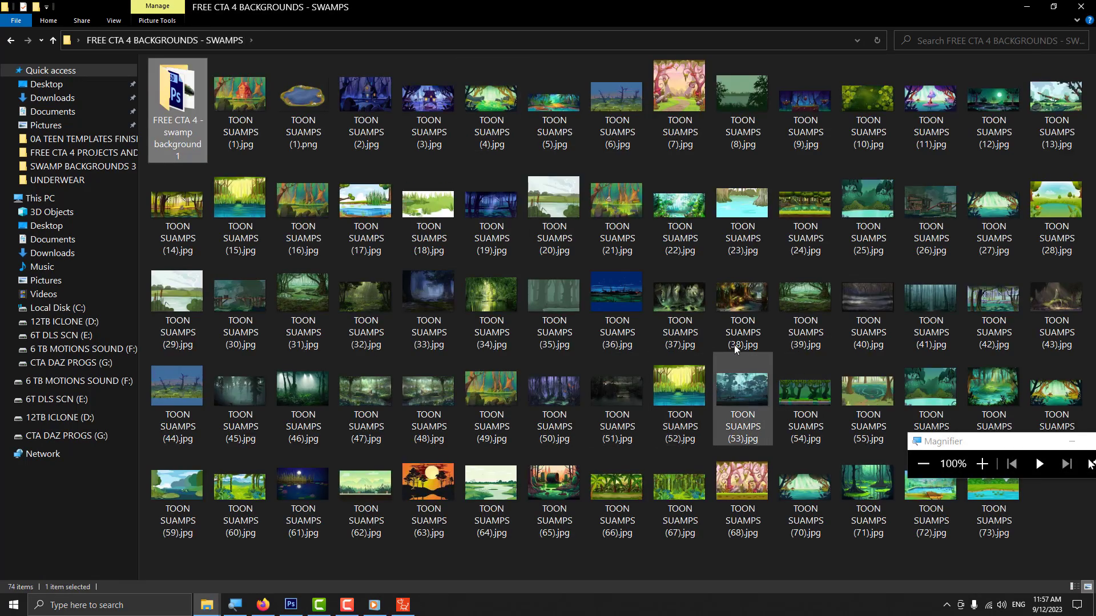
{"action": "double_click", "coordinate": [697, 300]}
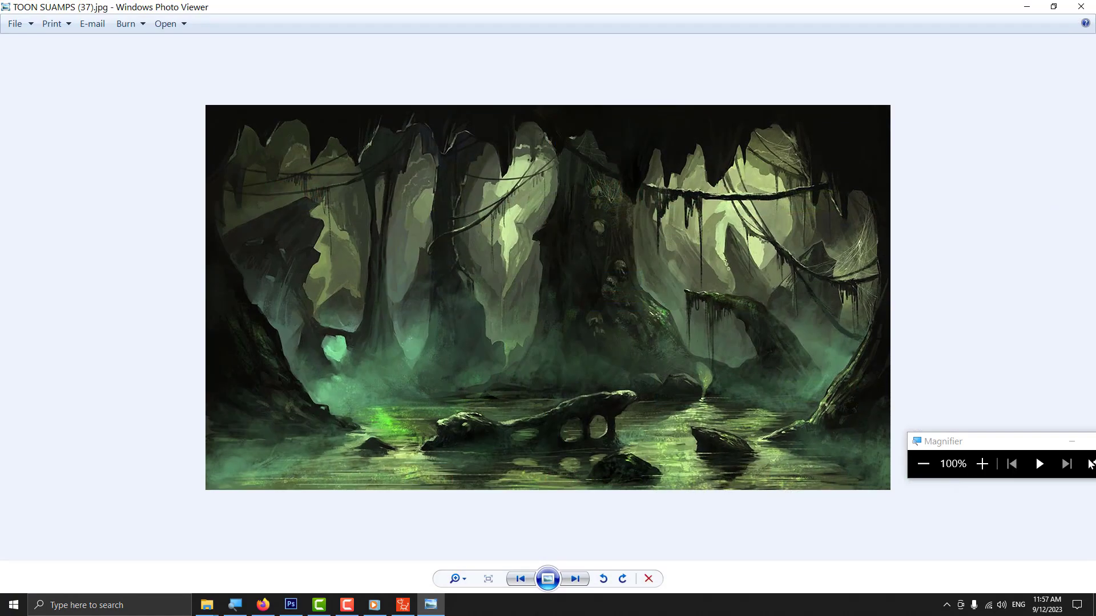
{"action": "left_click", "coordinate": [1081, 7]}
{"action": "left_click_drag", "start_coordinate": [681, 297], "coordinate": [406, 374]}
{"action": "left_click", "coordinate": [544, 242]}
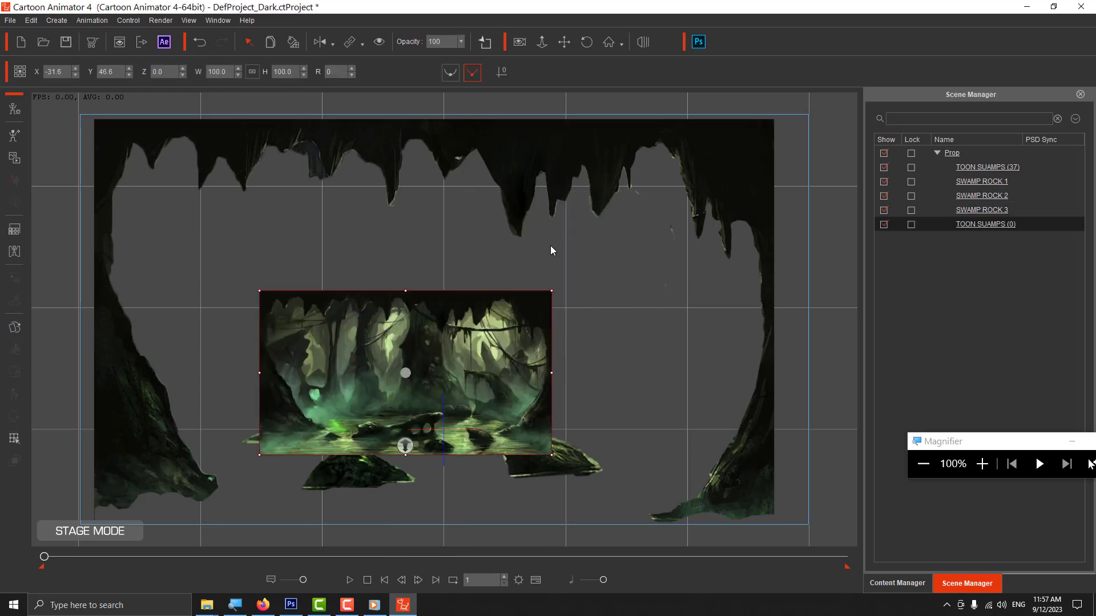
Place the full swamp background behind the other props at about X 3, Y 109, Z -972 and scale it to about 363%.
{"action": "left_click_drag", "start_coordinate": [548, 289], "coordinate": [729, 169]}
{"action": "left_click_drag", "start_coordinate": [621, 320], "coordinate": [634, 256]}
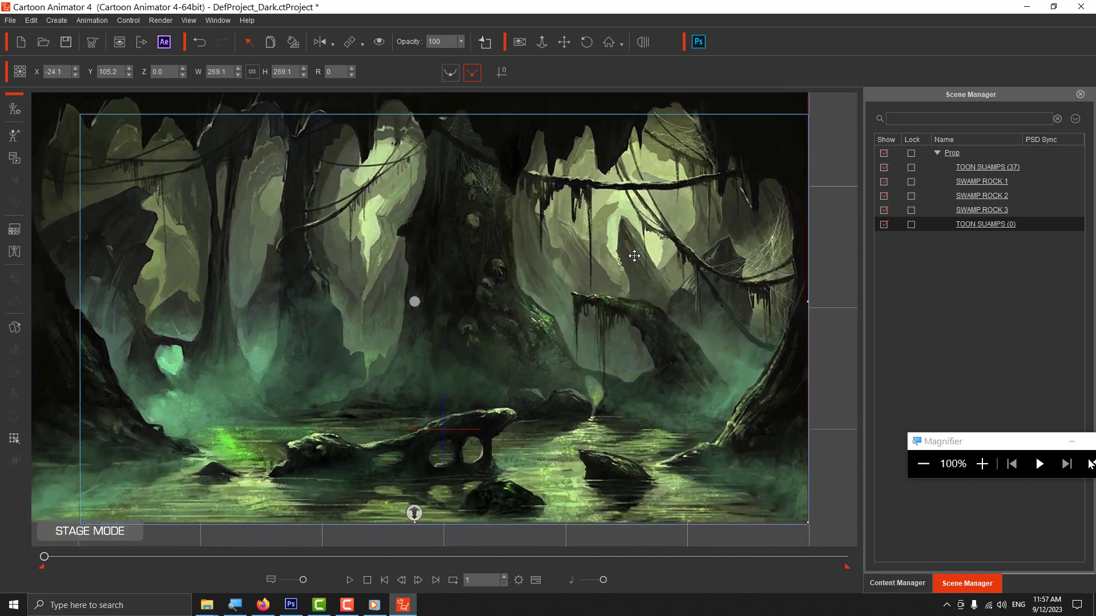
{"action": "left_click_drag", "start_coordinate": [418, 514], "coordinate": [394, 468]}
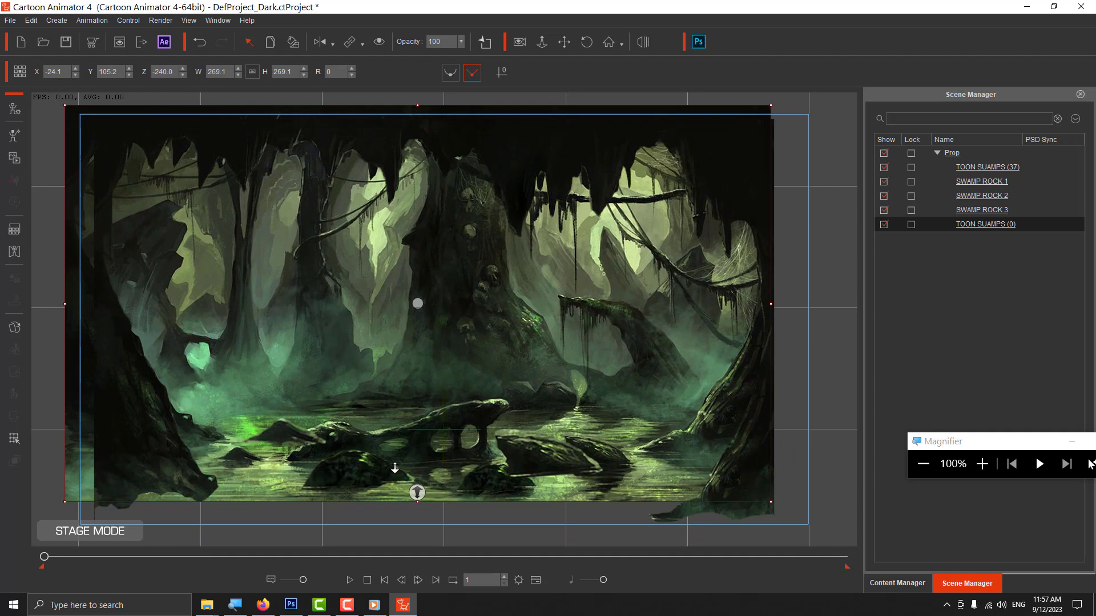
{"action": "left_click_drag", "start_coordinate": [501, 339], "coordinate": [530, 333]}
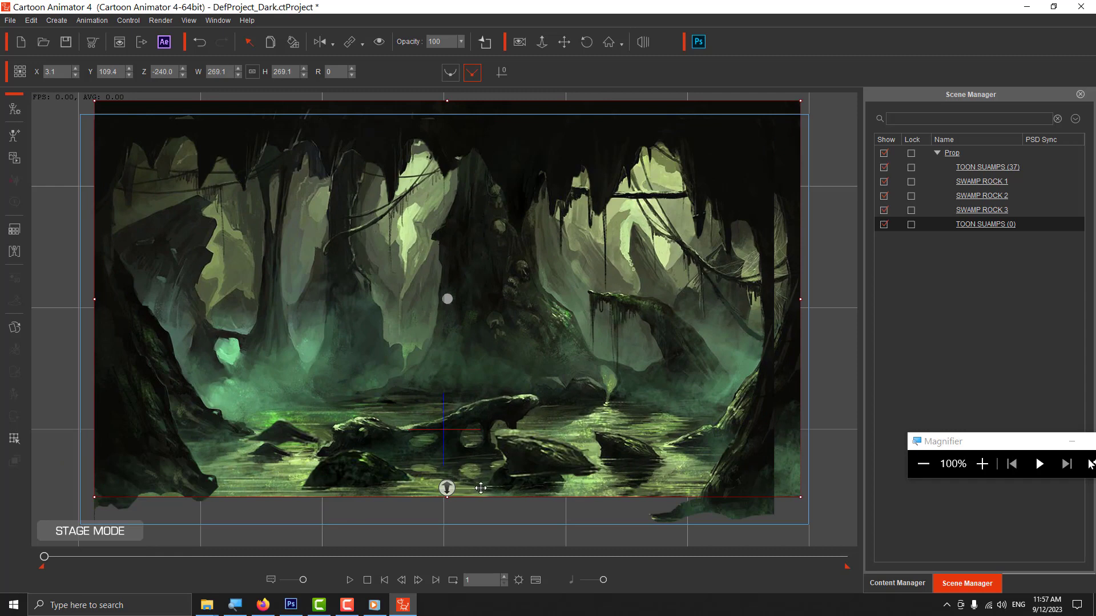
{"action": "left_click_drag", "start_coordinate": [447, 488], "coordinate": [435, 348]}
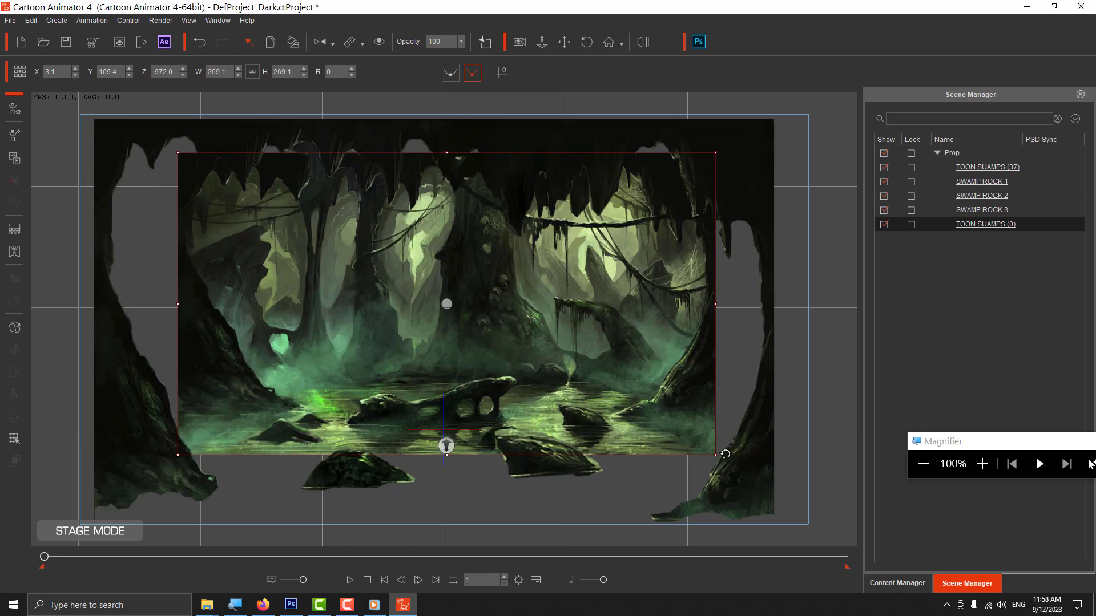
{"action": "left_click_drag", "start_coordinate": [714, 452], "coordinate": [798, 520]}
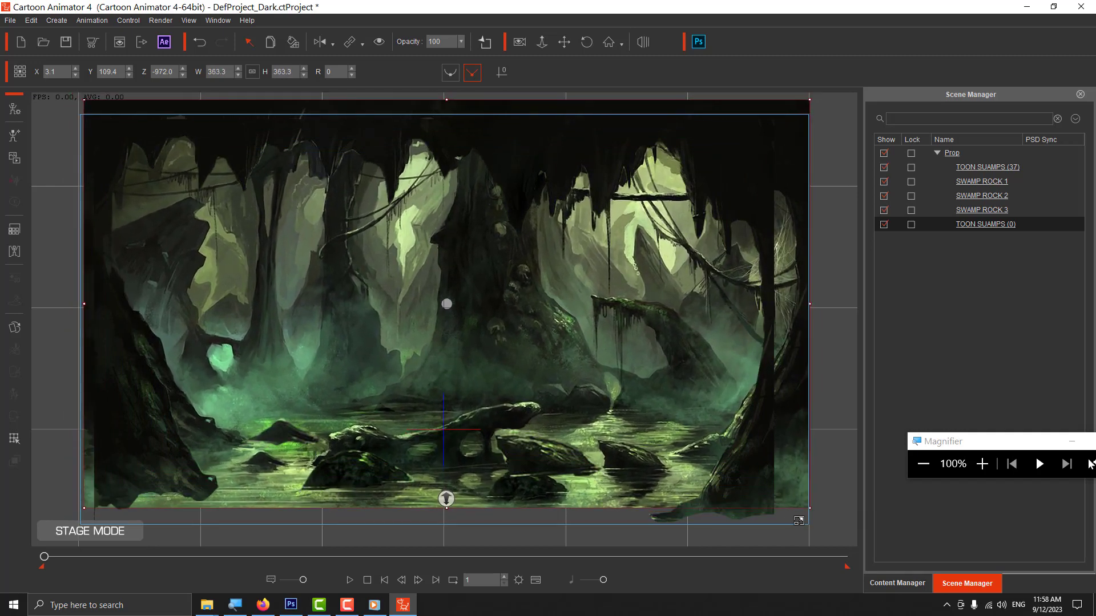
Move the SWAMP ROCK 1 prop up and to the right, onto the water below the arched hanging root.
{"action": "left_click", "coordinate": [540, 471]}
{"action": "left_click_drag", "start_coordinate": [548, 455], "coordinate": [608, 395]}
Scale the cave frame prop to about 256% width and 263% height and position it at about X -18, Y 77.
{"action": "left_click", "coordinate": [753, 478]}
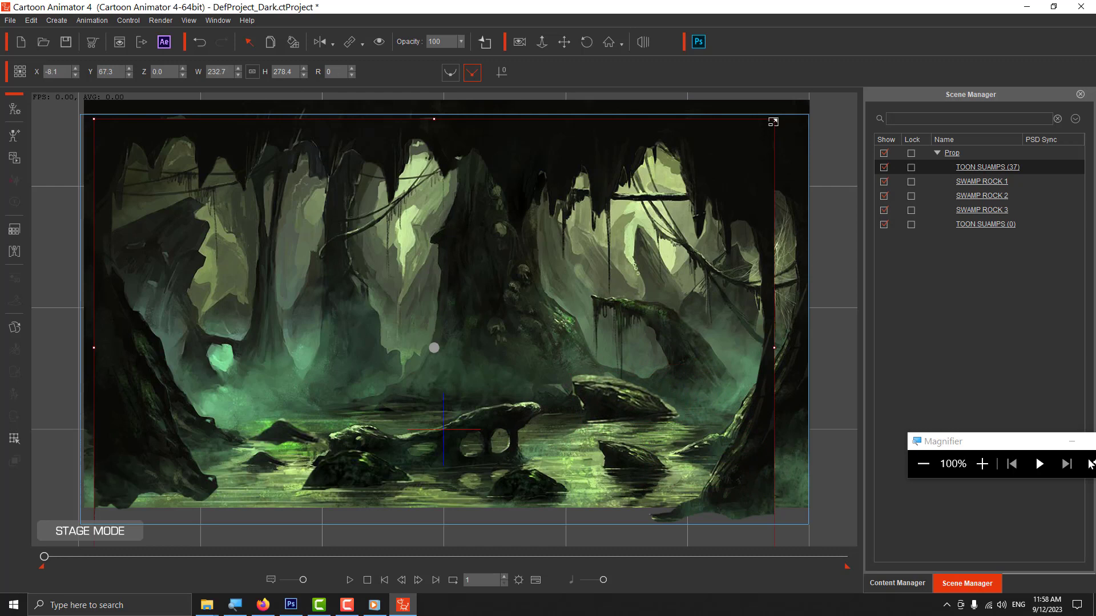
{"action": "left_click_drag", "start_coordinate": [773, 122], "coordinate": [808, 113]}
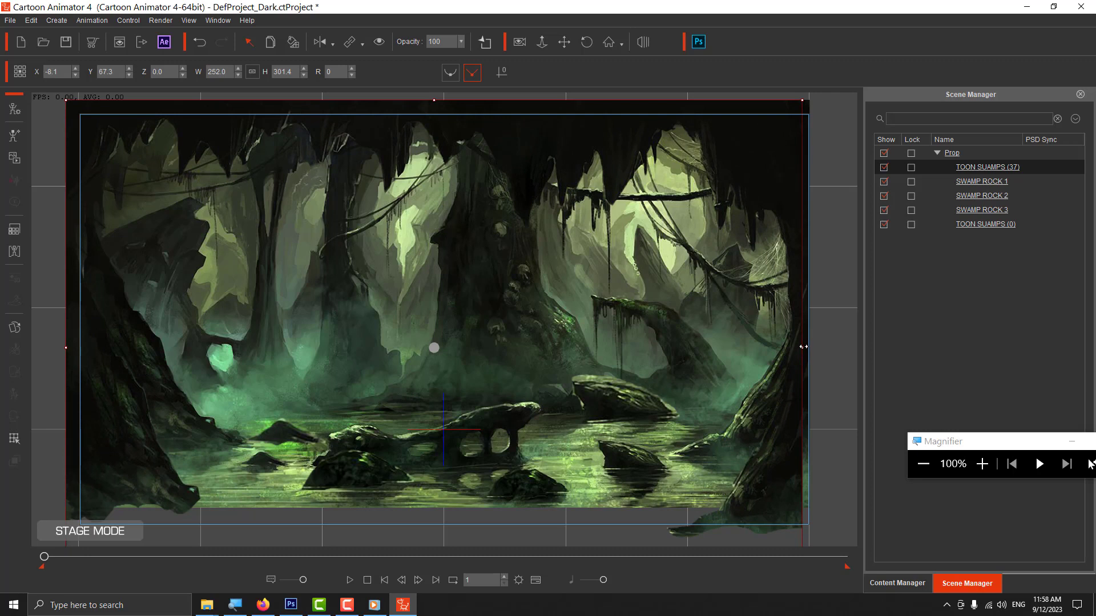
{"action": "left_click_drag", "start_coordinate": [803, 347], "coordinate": [809, 350]}
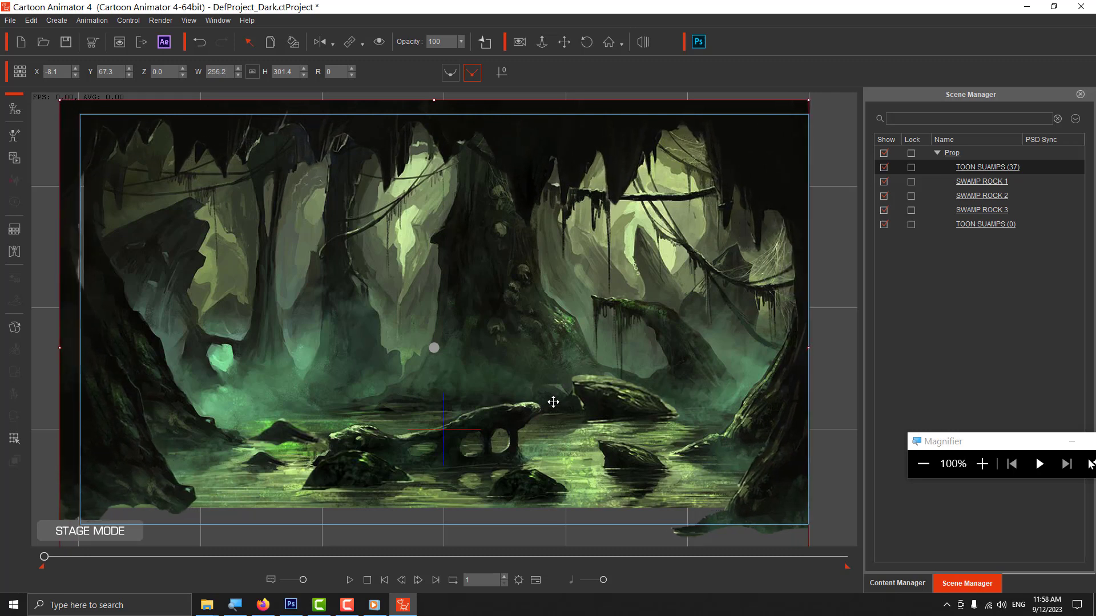
{"action": "left_click_drag", "start_coordinate": [553, 402], "coordinate": [561, 357]}
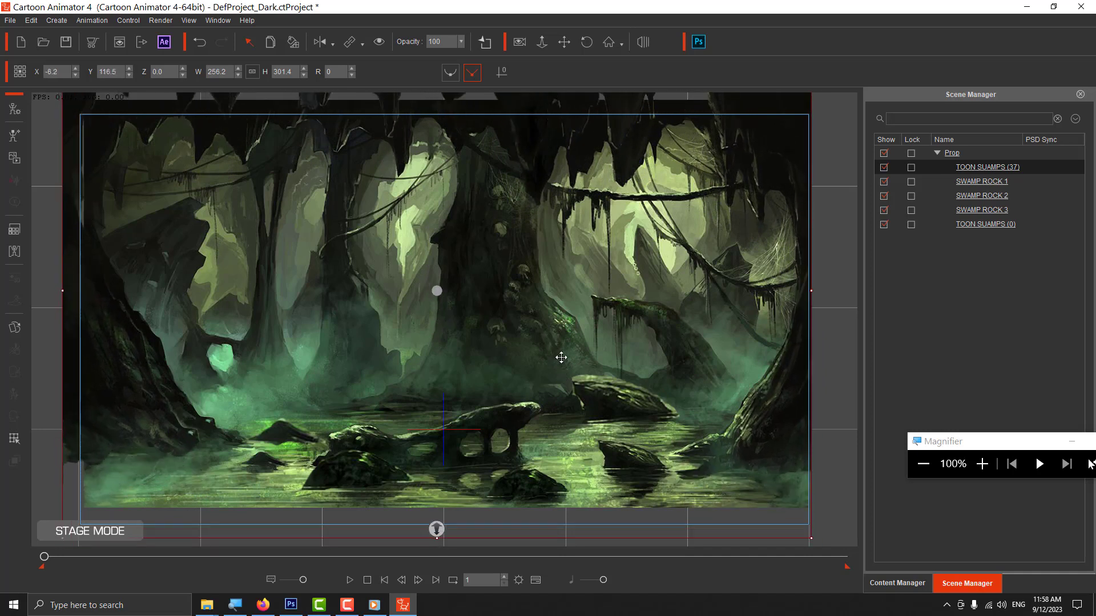
{"action": "left_click_drag", "start_coordinate": [525, 476], "coordinate": [534, 451]}
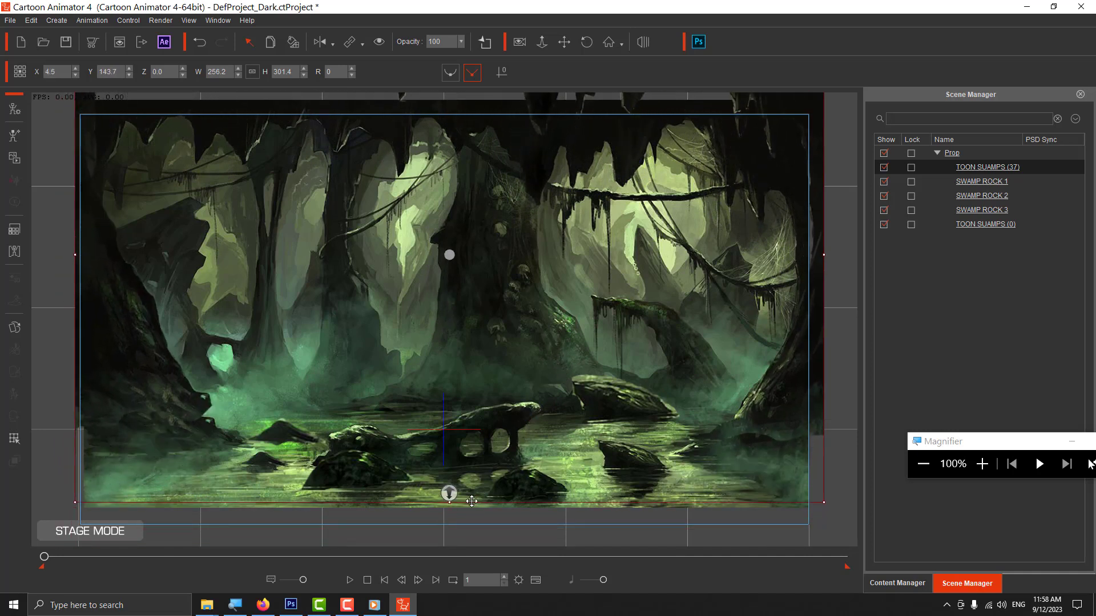
{"action": "left_click_drag", "start_coordinate": [447, 496], "coordinate": [447, 476]}
{"action": "left_click_drag", "start_coordinate": [577, 374], "coordinate": [566, 441]}
{"action": "left_click_drag", "start_coordinate": [654, 340], "coordinate": [616, 332]}
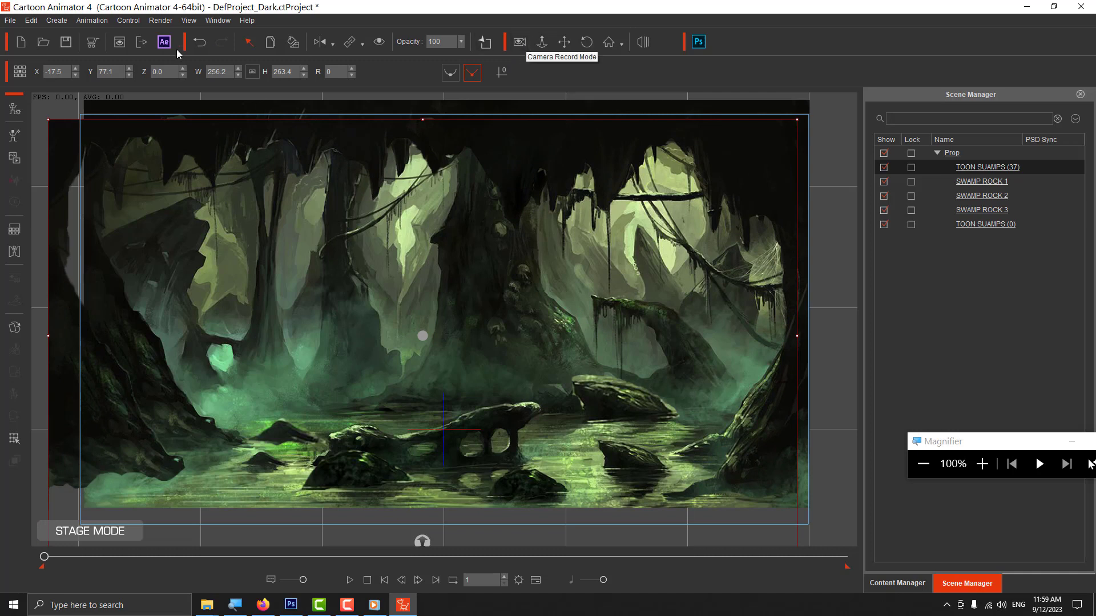
Turn on camera record mode, bring the view closer, and narrow the cave frame to about 222% width at about X 4, Y 81.
{"action": "left_click", "coordinate": [522, 46]}
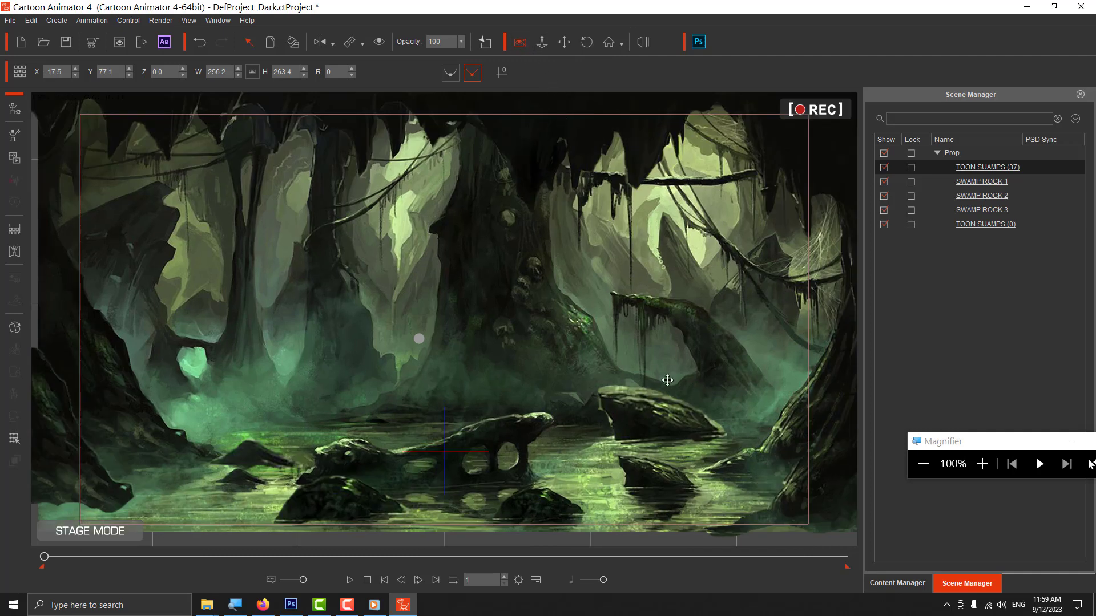
{"action": "left_click", "coordinate": [730, 318]}
{"action": "left_click_drag", "start_coordinate": [730, 318], "coordinate": [660, 314]}
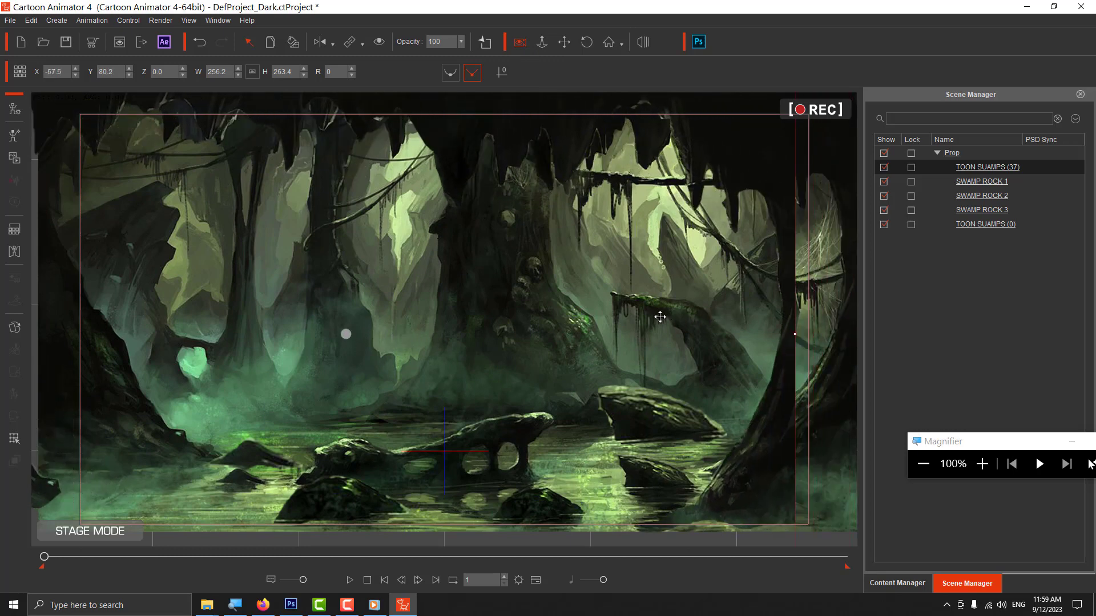
{"action": "mouse_move", "coordinate": [797, 334]}
{"action": "left_mouse_down"}
{"action": "mouse_move", "coordinate": [736, 334]}
{"action": "mouse_move", "coordinate": [787, 316]}
{"action": "mouse_move", "coordinate": [804, 324]}
{"action": "mouse_move", "coordinate": [787, 309]}
{"action": "mouse_move", "coordinate": [785, 319]}
{"action": "left_mouse_up"}
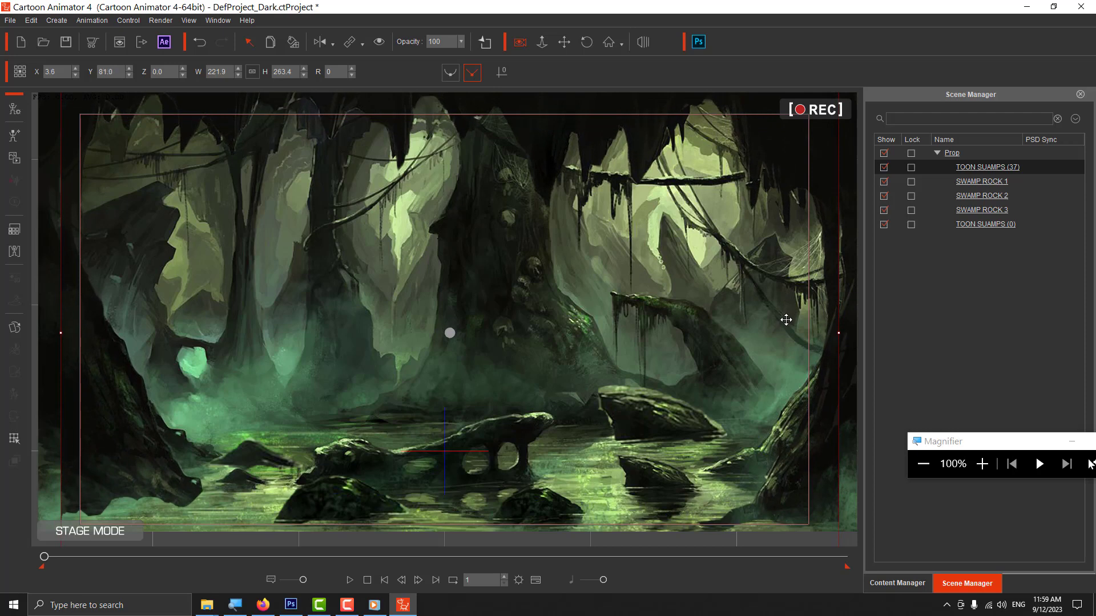
Bring the cave frame forward to Z 21 and position it at about X -10, Y 84.
{"action": "left_click_drag", "start_coordinate": [666, 389], "coordinate": [668, 335]}
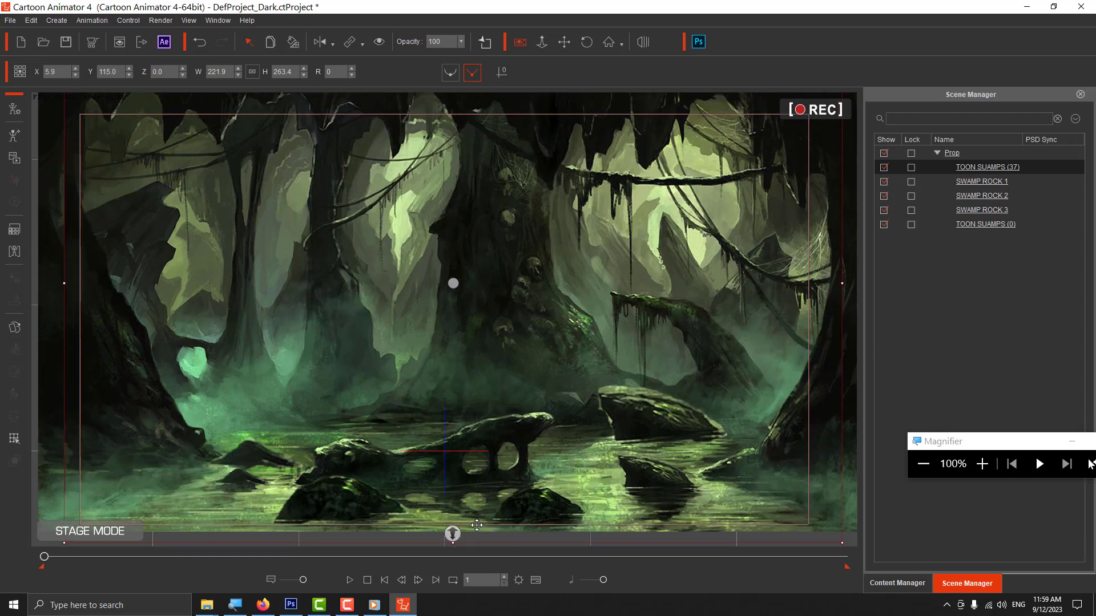
{"action": "left_click_drag", "start_coordinate": [452, 536], "coordinate": [429, 541]}
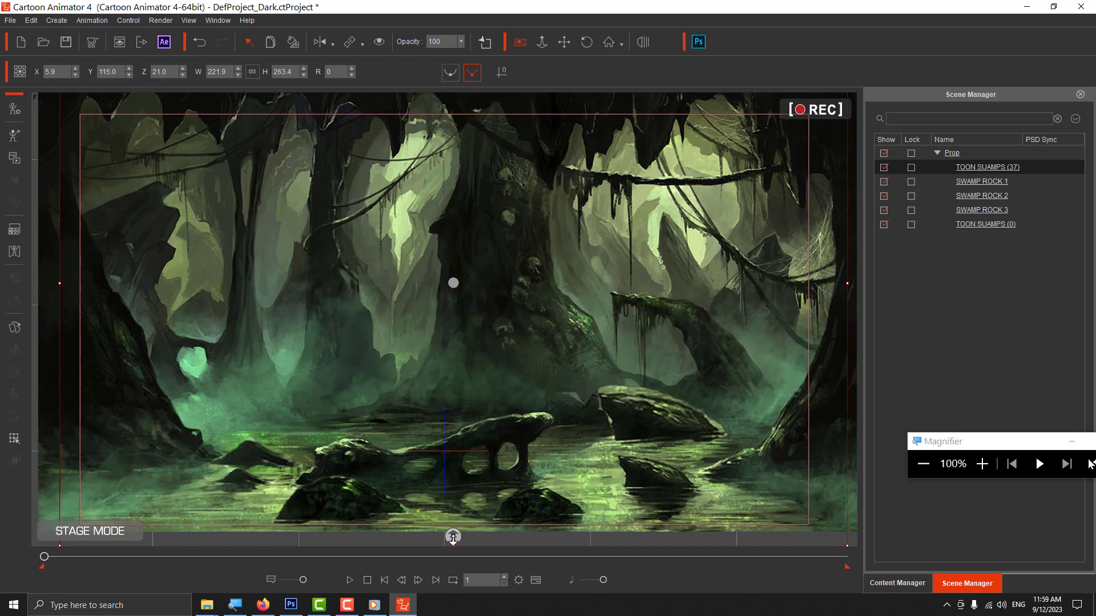
{"action": "left_click_drag", "start_coordinate": [613, 353], "coordinate": [592, 377]}
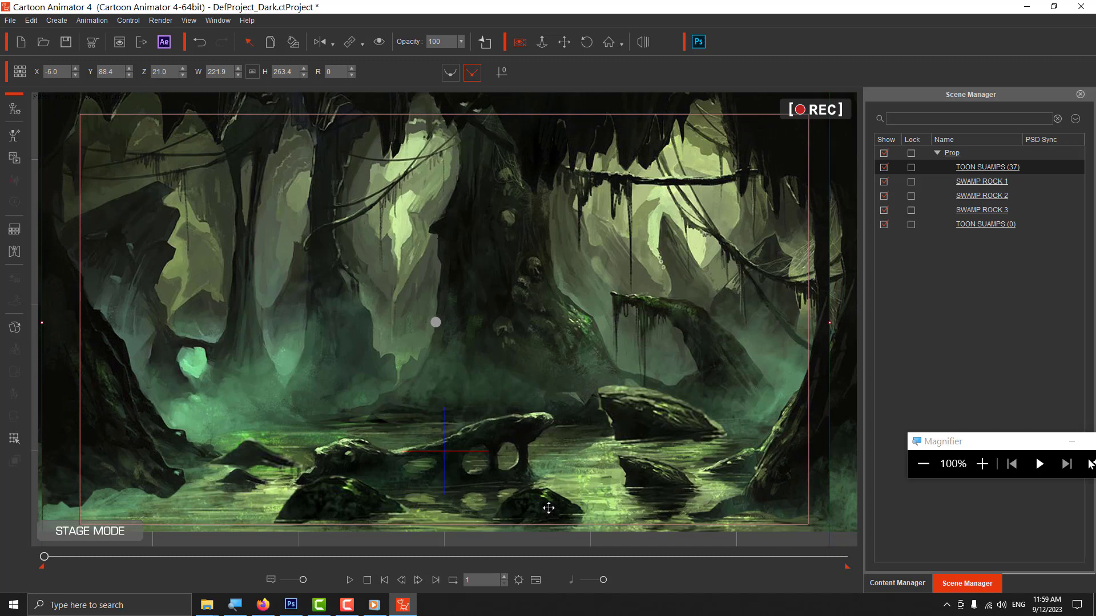
{"action": "left_click_drag", "start_coordinate": [548, 508], "coordinate": [547, 511]}
{"action": "left_click_drag", "start_coordinate": [546, 512], "coordinate": [543, 516]}
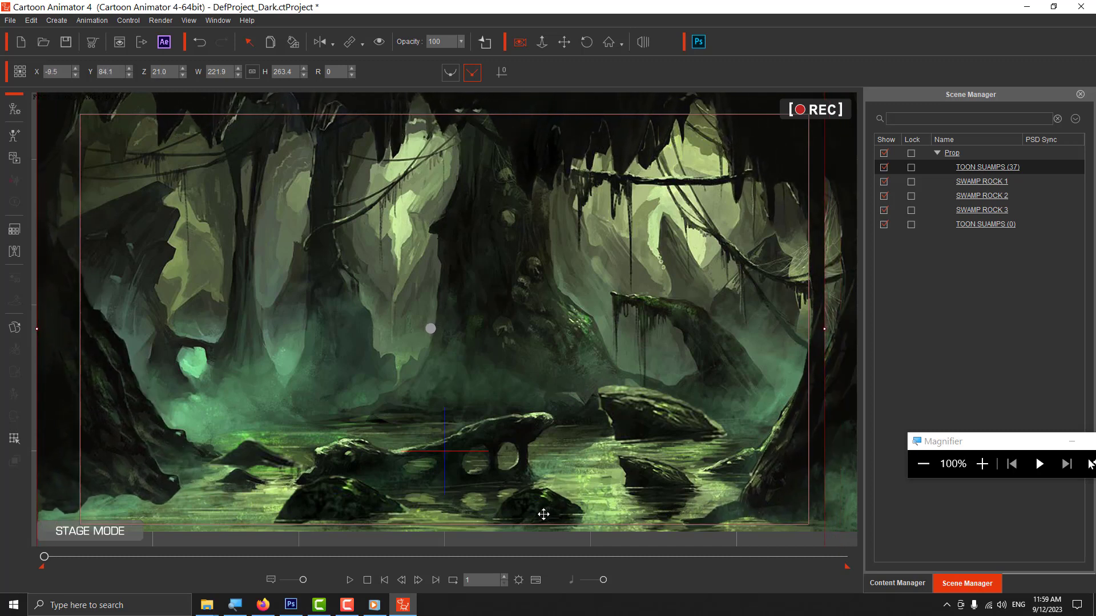
Inspect the assembled swamp scene and its prop list with the screen magnifier at up to 275%, finishing at 125%.
{"action": "left_click_drag", "start_coordinate": [1010, 439], "coordinate": [675, 457]}
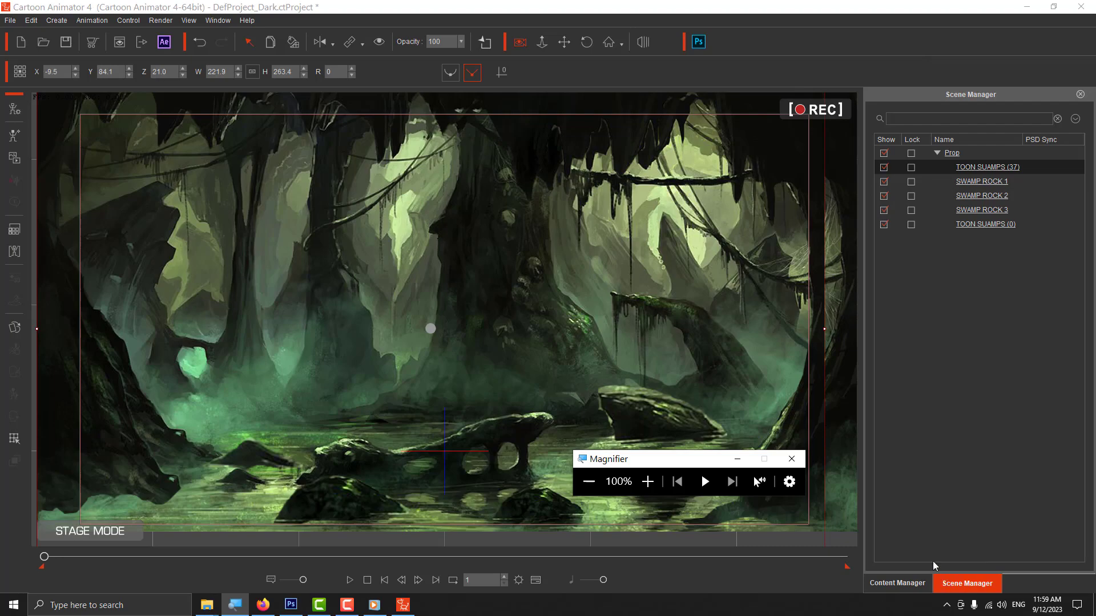
{"action": "left_click", "coordinate": [647, 481]}
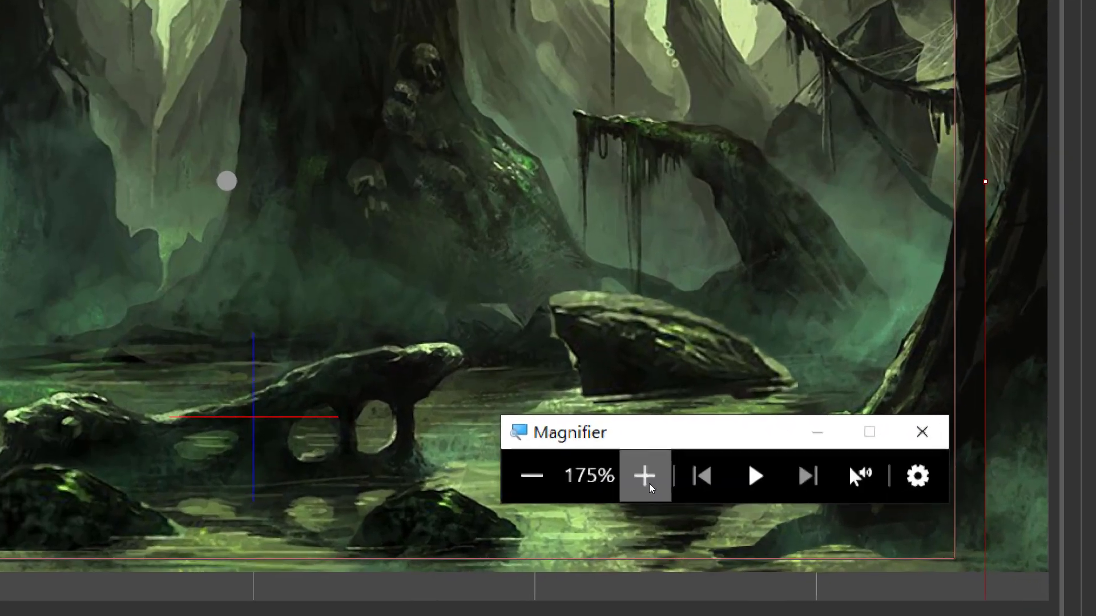
{"action": "left_click", "coordinate": [647, 481]}
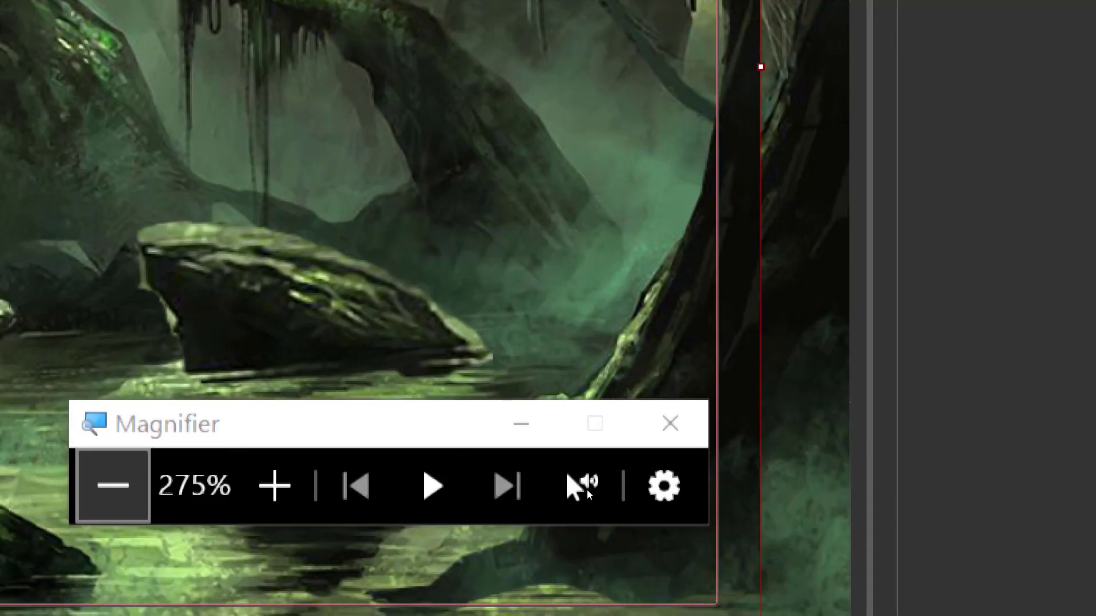
{"action": "key", "text": "super+minus"}
{"action": "key", "text": "super+minus"}
{"action": "key", "text": "super+minus"}
{"action": "key", "text": "super+minus"}
{"action": "key", "text": "super+minus"}
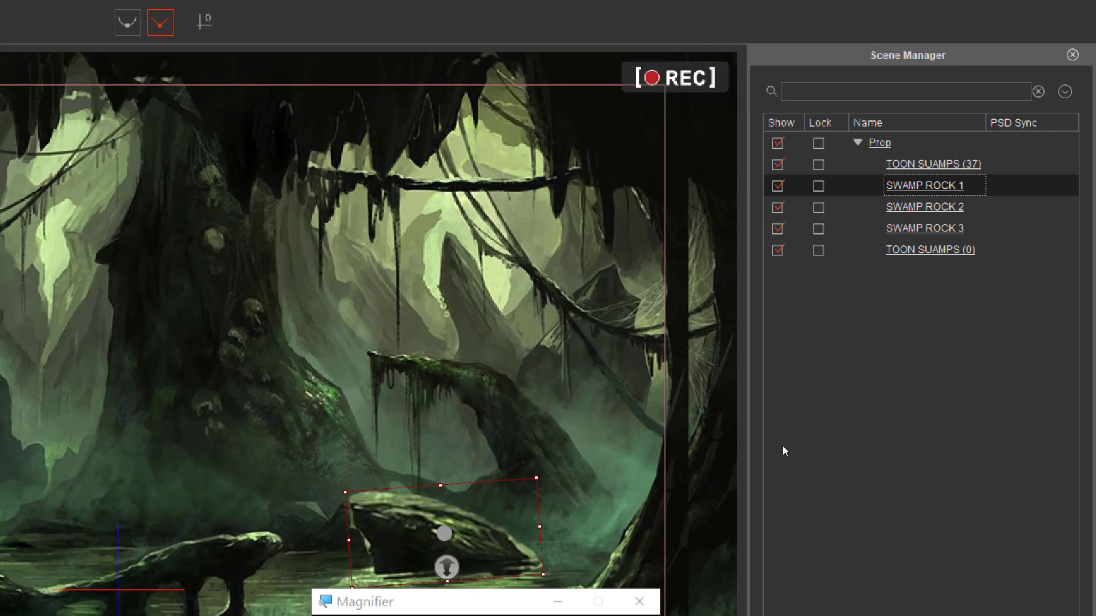
{"action": "key", "text": "super+minus"}
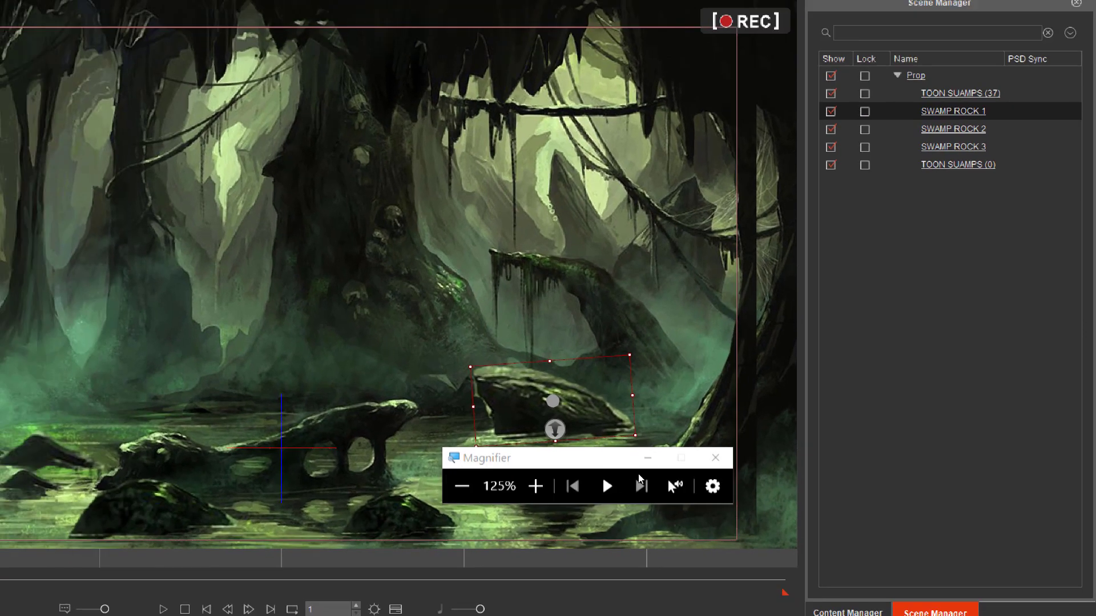
Move SWAMP ROCK 1 down over the matching rock in the painted water, straighten it and narrow it to fit.
{"action": "left_click_drag", "start_coordinate": [688, 413], "coordinate": [690, 457]}
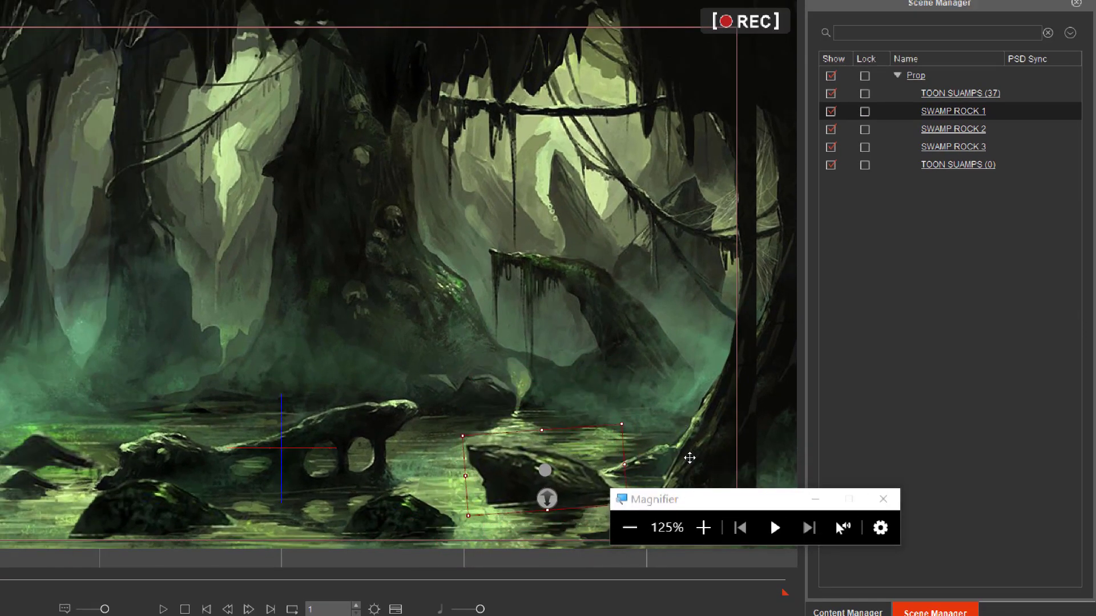
{"action": "left_click_drag", "start_coordinate": [766, 502], "coordinate": [872, 512]}
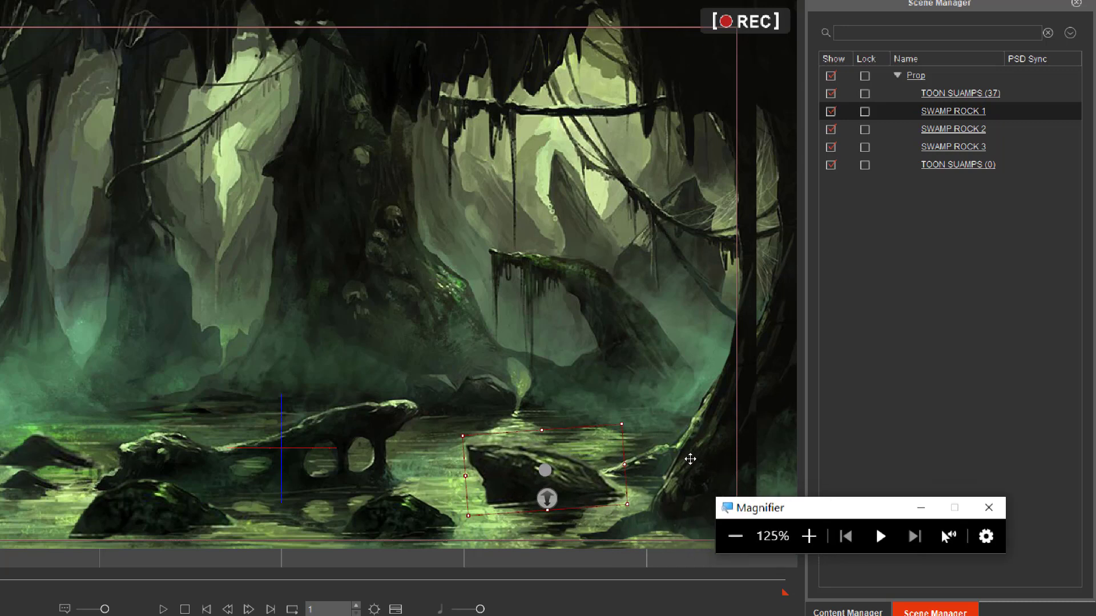
{"action": "left_click_drag", "start_coordinate": [586, 474], "coordinate": [606, 466]}
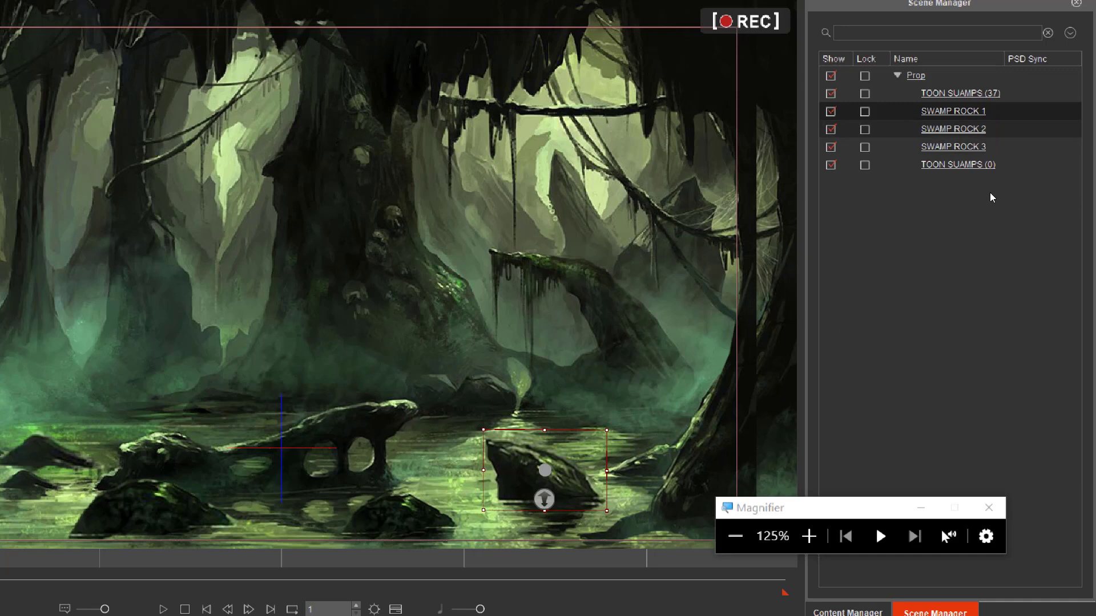
Move SWAMP ROCK 2 over the small foreground rock beside the log, narrow it, then stretch it taller and slightly wider.
{"action": "key", "text": "Down"}
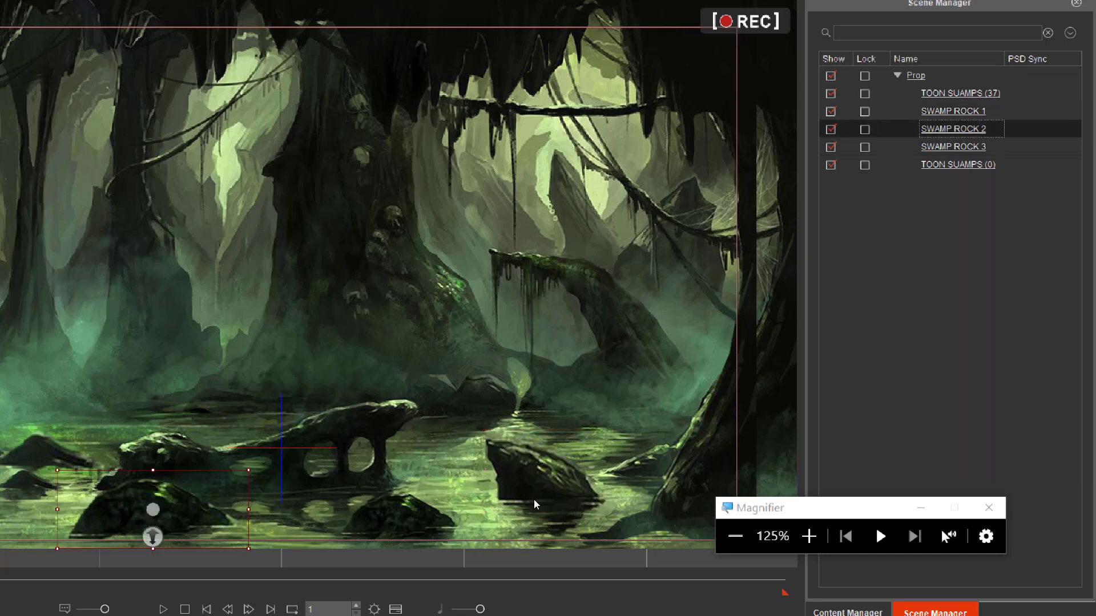
{"action": "left_click", "coordinate": [547, 461]}
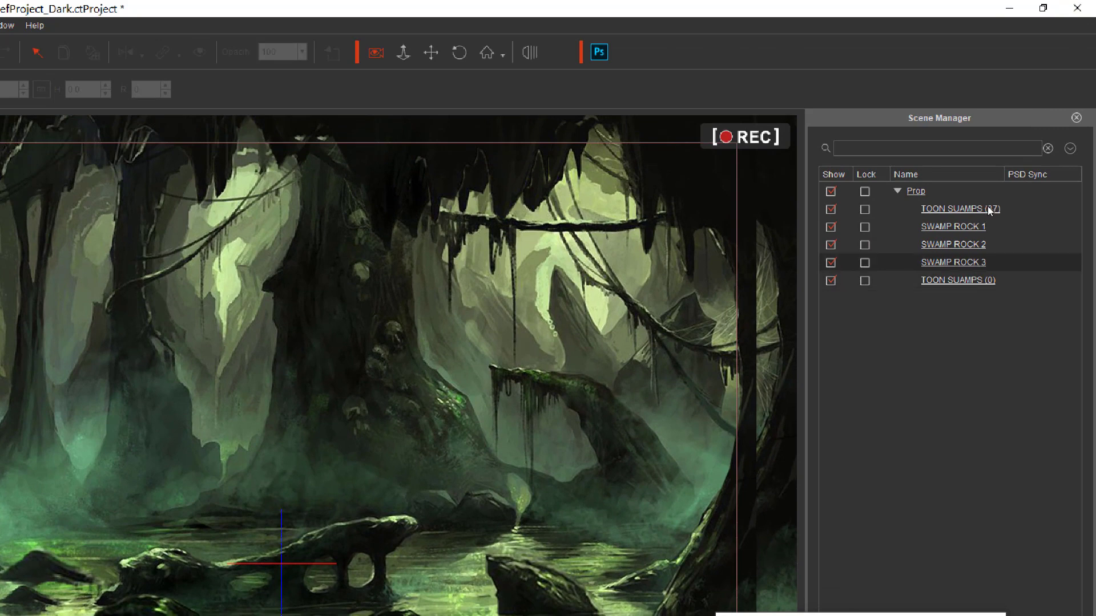
{"action": "key", "text": "Up"}
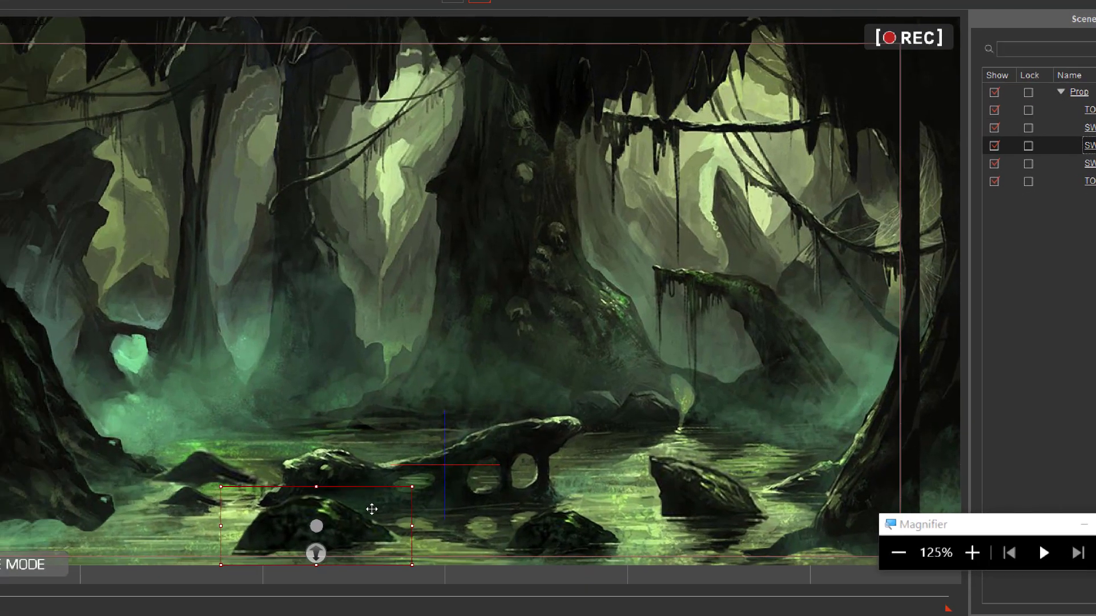
{"action": "left_click_drag", "start_coordinate": [343, 516], "coordinate": [559, 507]}
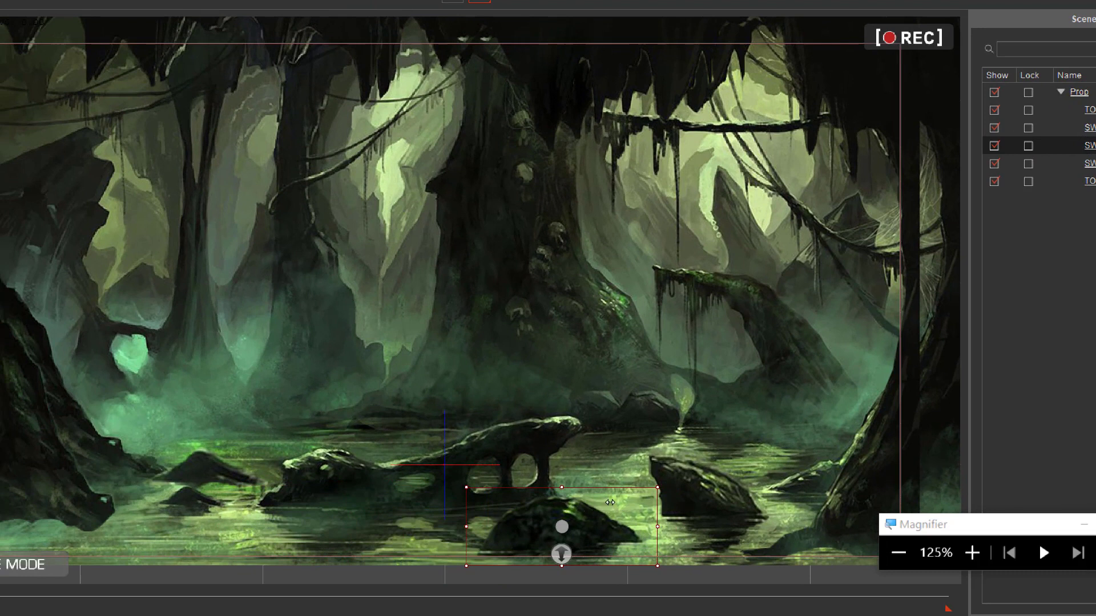
{"action": "left_click_drag", "start_coordinate": [609, 502], "coordinate": [589, 501]}
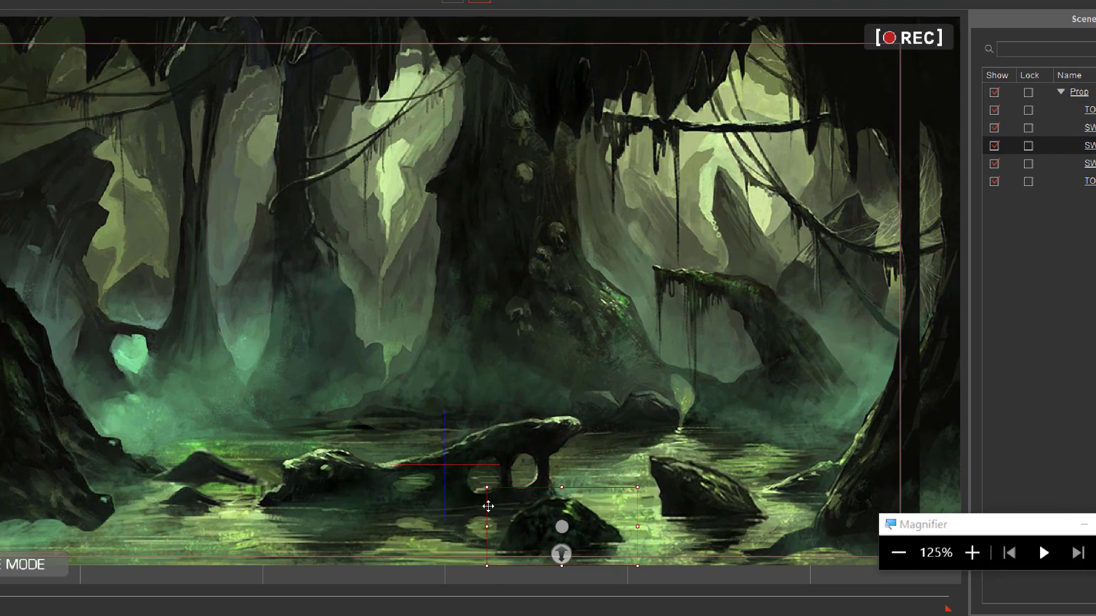
{"action": "left_click_drag", "start_coordinate": [479, 505], "coordinate": [485, 504]}
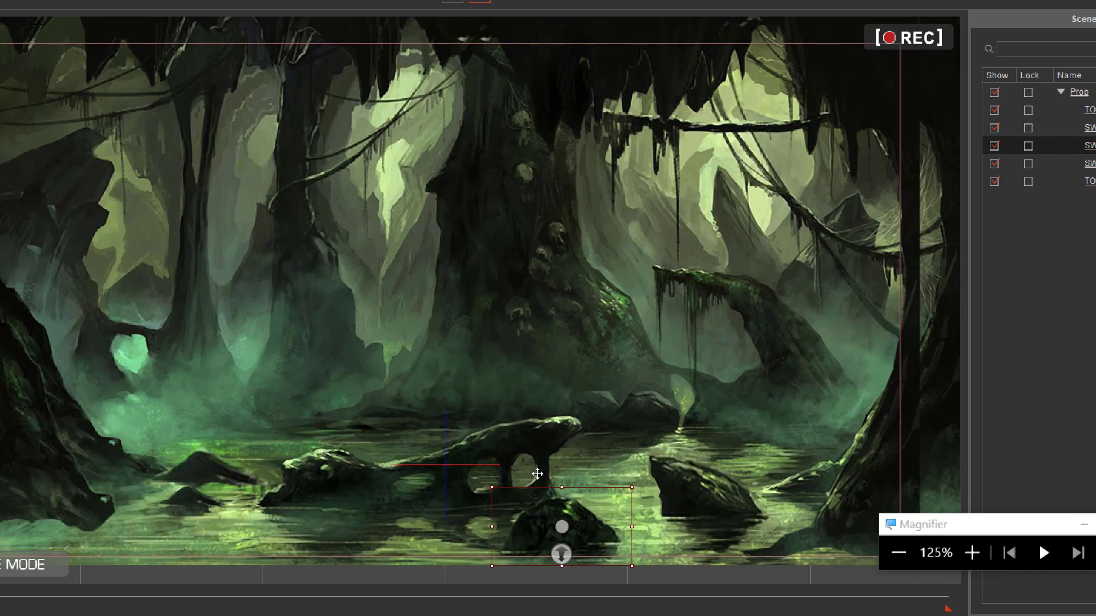
{"action": "left_click_drag", "start_coordinate": [537, 470], "coordinate": [550, 448]}
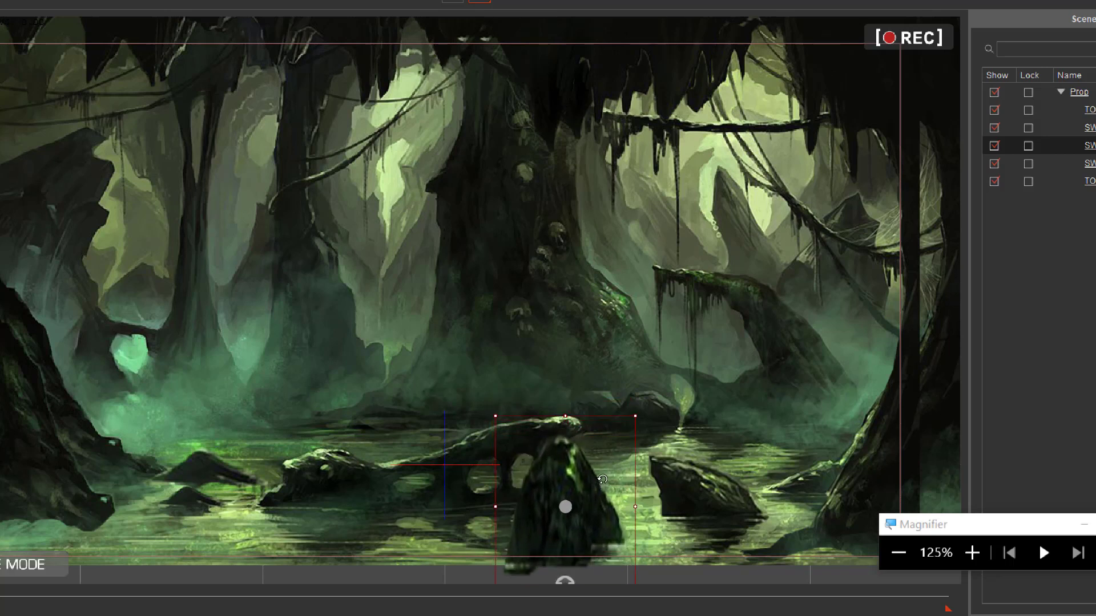
{"action": "left_click_drag", "start_coordinate": [597, 482], "coordinate": [604, 484]}
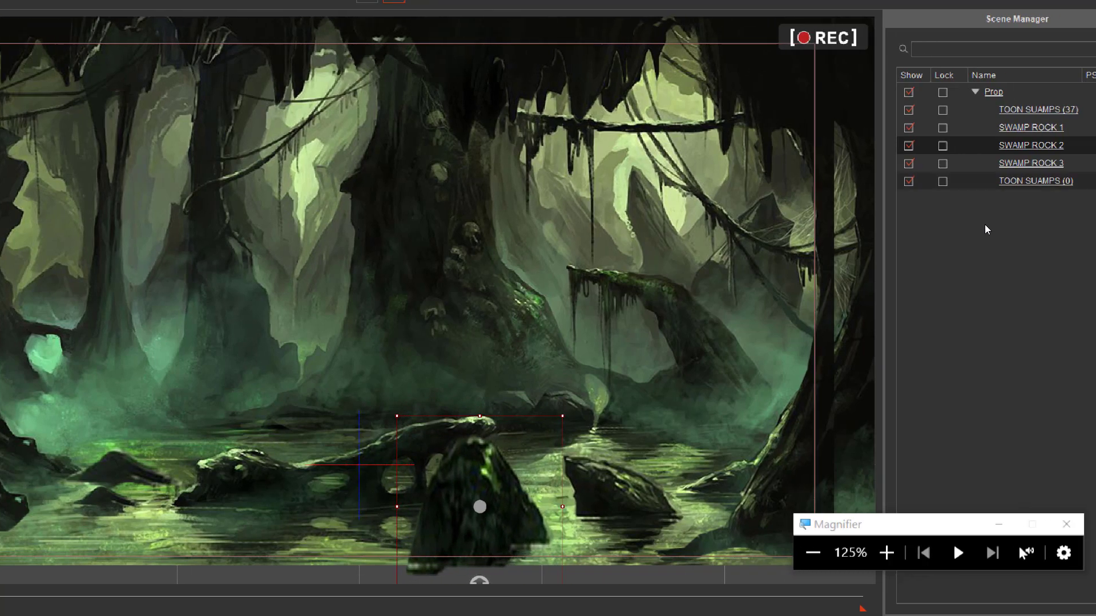
Move SWAMP ROCK 3 down over the small painted rock near the left bank and return the screen magnification to 100%.
{"action": "left_click", "coordinate": [985, 229]}
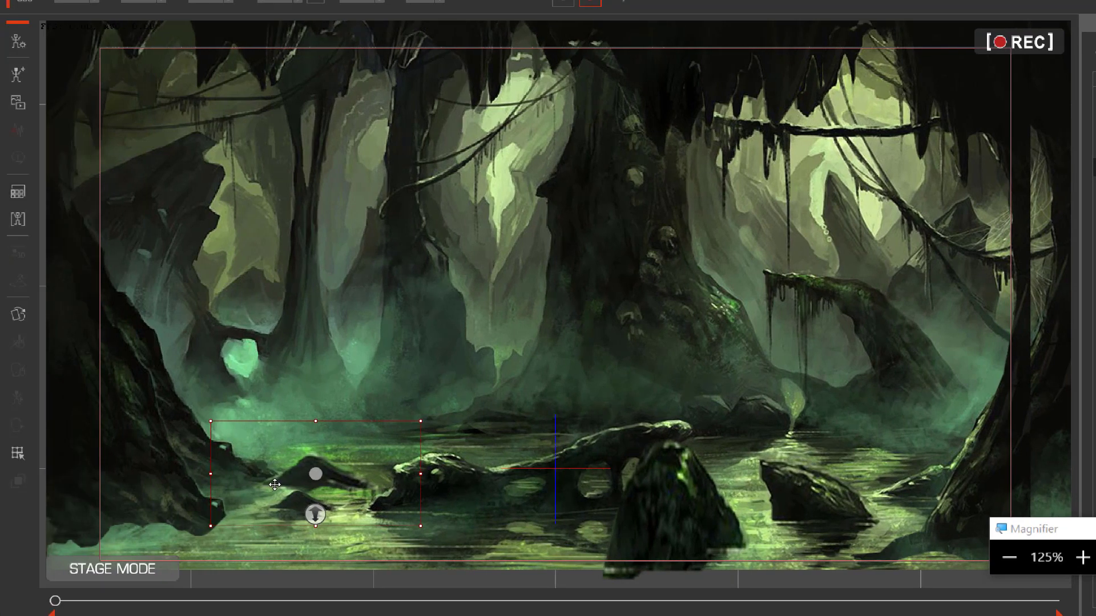
{"action": "left_click", "coordinate": [288, 465]}
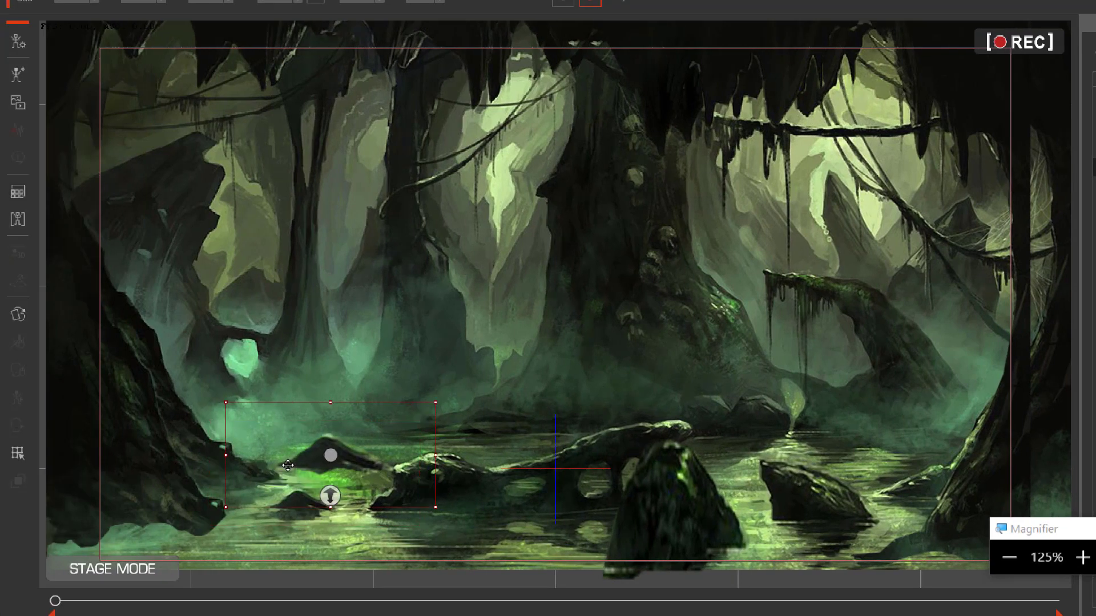
{"action": "left_click_drag", "start_coordinate": [287, 465], "coordinate": [267, 509]}
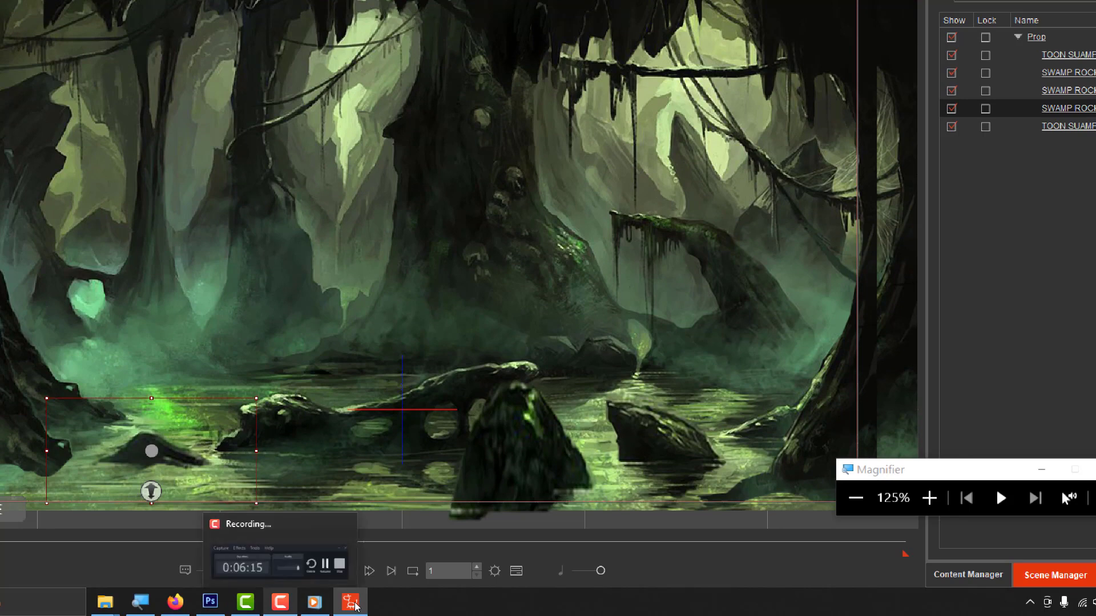
{"action": "left_click", "coordinate": [279, 556]}
{"action": "key", "text": "super+minus"}
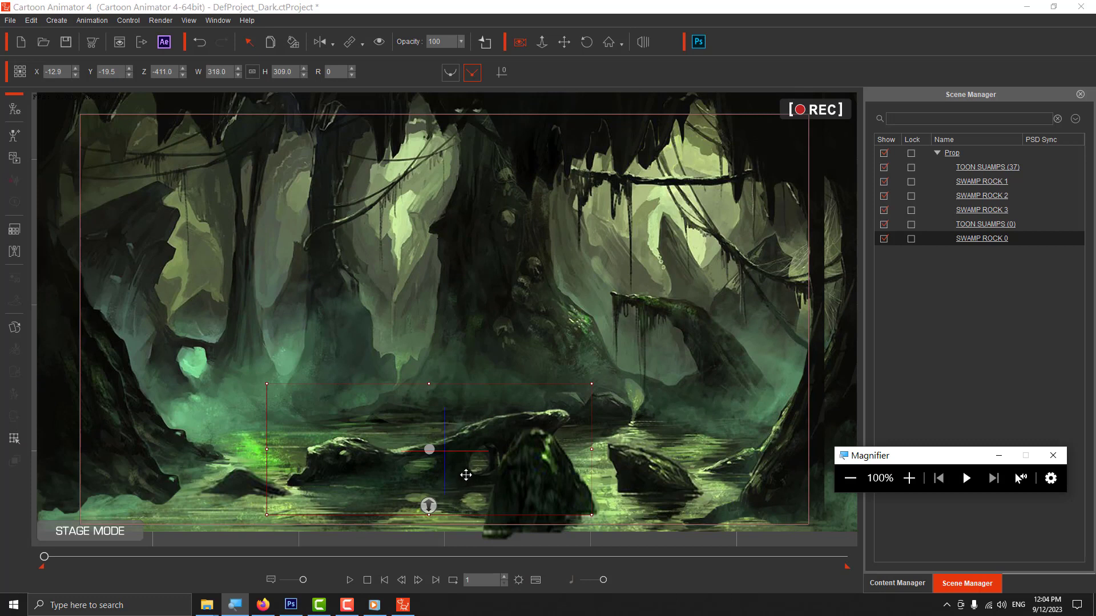
Align SWAMP ROCK 0 with the painted log at about X -15.8, Y -22.4 and set its depth to about Z -639.
{"action": "mouse_move", "coordinate": [455, 481]}
{"action": "left_mouse_down"}
{"action": "mouse_move", "coordinate": [494, 428]}
{"action": "mouse_move", "coordinate": [458, 473]}
{"action": "left_mouse_up"}
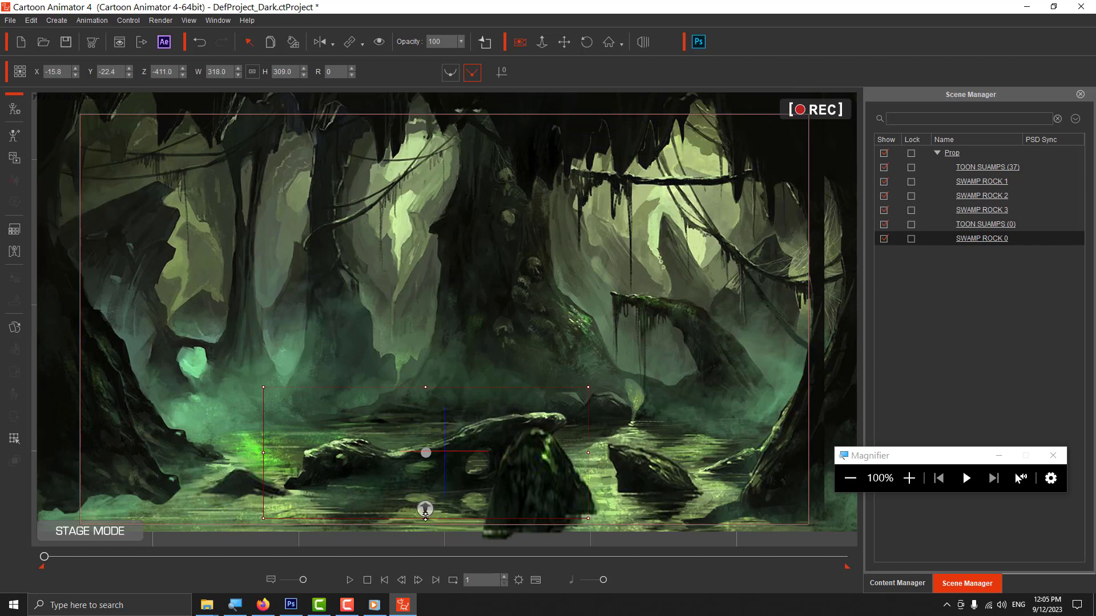
{"action": "left_click_drag", "start_coordinate": [425, 508], "coordinate": [413, 381]}
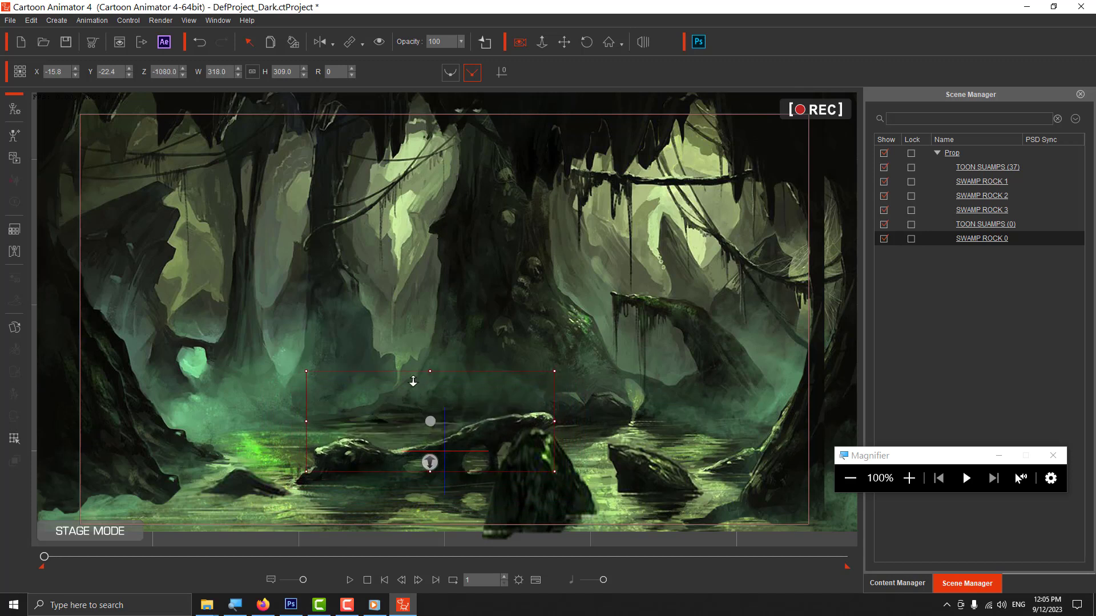
{"action": "left_click_drag", "start_coordinate": [414, 382], "coordinate": [407, 461]}
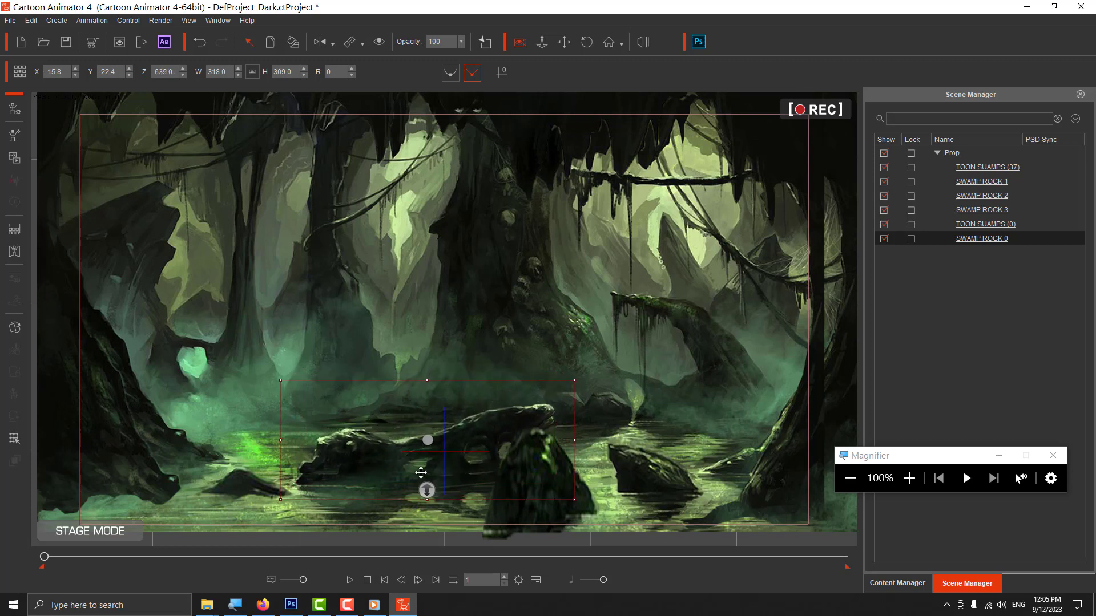
{"action": "mouse_move", "coordinate": [454, 459]}
{"action": "left_mouse_down"}
{"action": "mouse_move", "coordinate": [442, 480]}
{"action": "mouse_move", "coordinate": [453, 468]}
{"action": "left_mouse_up"}
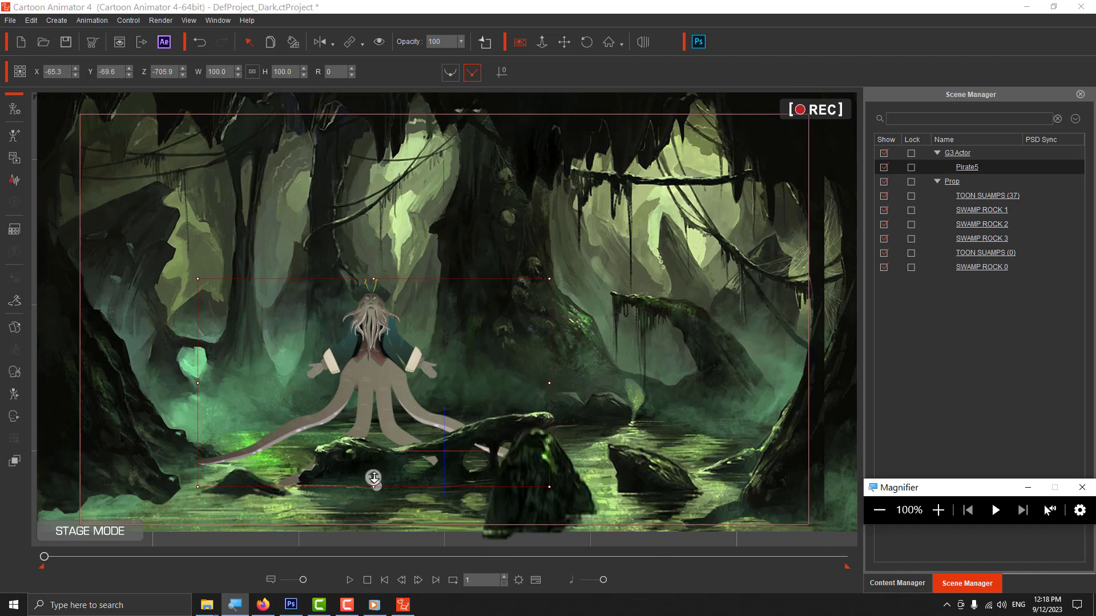
Push the Pirate5 actor back to about Z -930.9, enlarge it to about 188.7% and place it at about X -154.5, Y -135.8.
{"action": "left_click_drag", "start_coordinate": [372, 479], "coordinate": [260, 452]}
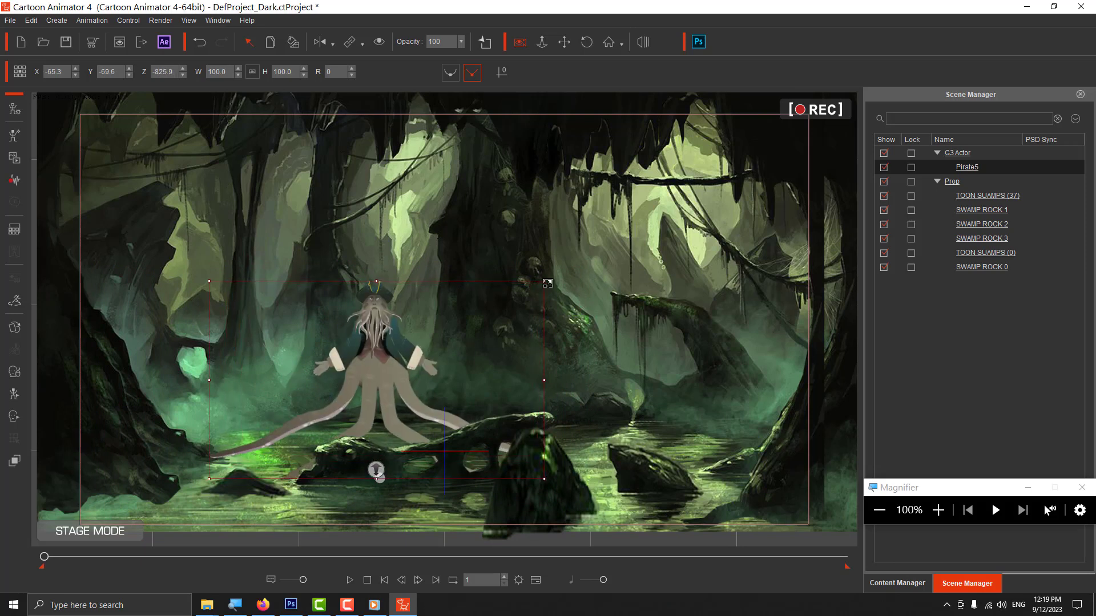
{"action": "left_click_drag", "start_coordinate": [547, 283], "coordinate": [662, 81]}
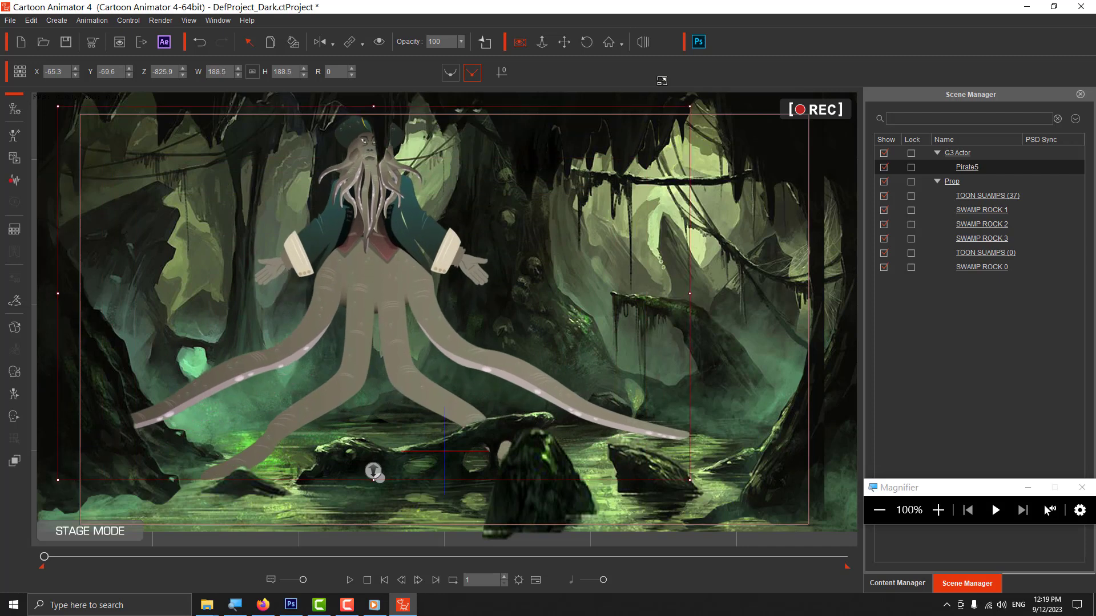
{"action": "left_click_drag", "start_coordinate": [565, 256], "coordinate": [481, 310]}
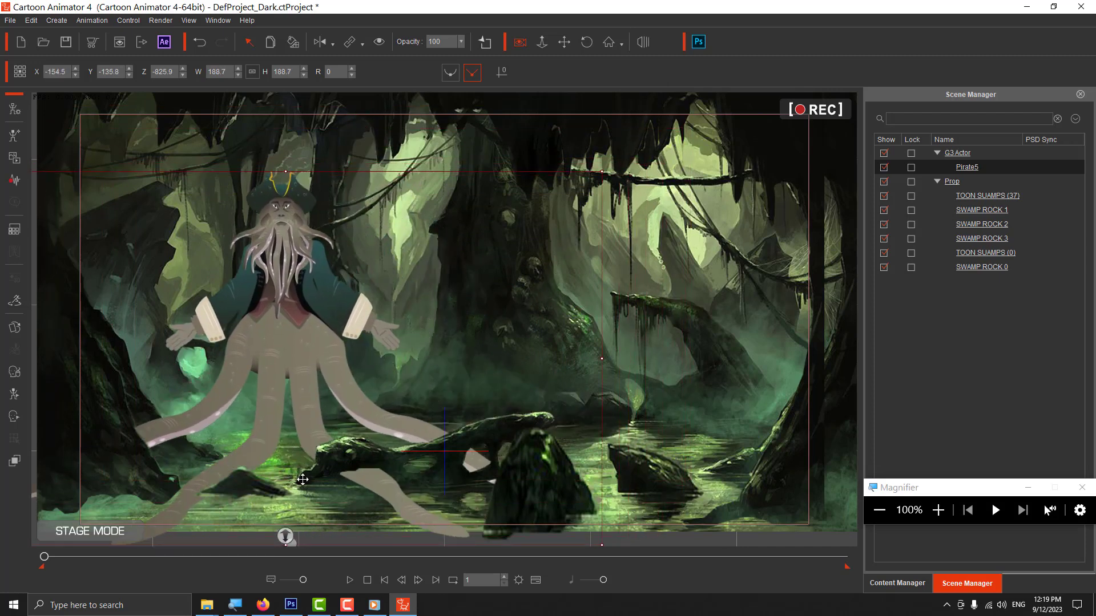
{"action": "mouse_move", "coordinate": [285, 536]}
{"action": "left_mouse_down"}
{"action": "mouse_move", "coordinate": [284, 524]}
{"action": "mouse_move", "coordinate": [300, 516]}
{"action": "mouse_move", "coordinate": [291, 523]}
{"action": "left_mouse_up"}
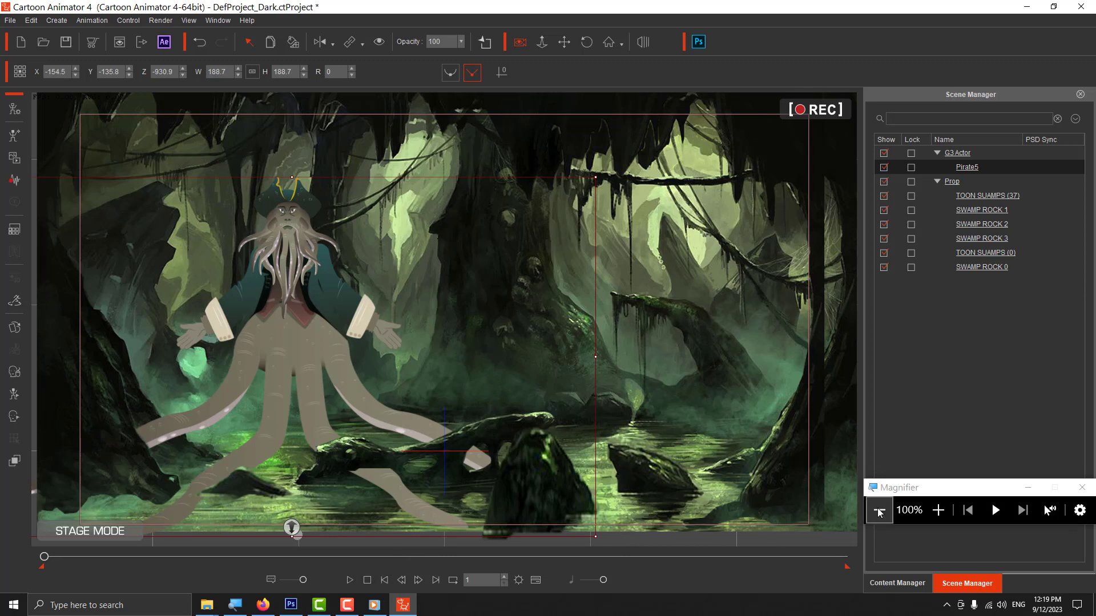
Minimize the screen magnifier, play the scene to preview the pirate among the layered props, and stop playback.
{"action": "left_click_drag", "start_coordinate": [909, 488], "coordinate": [713, 522]}
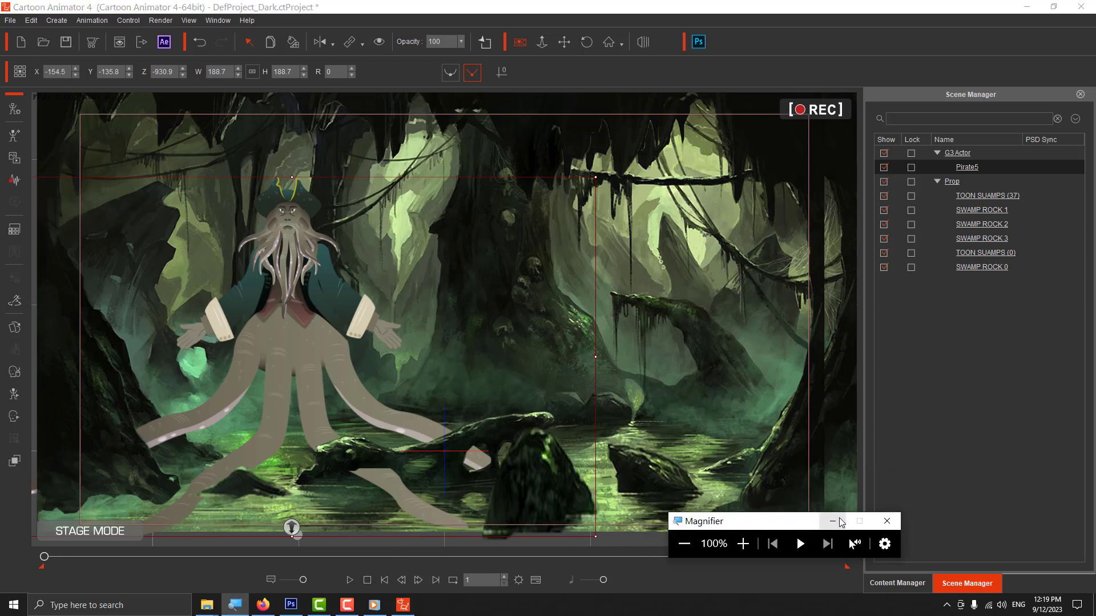
{"action": "left_click", "coordinate": [838, 521]}
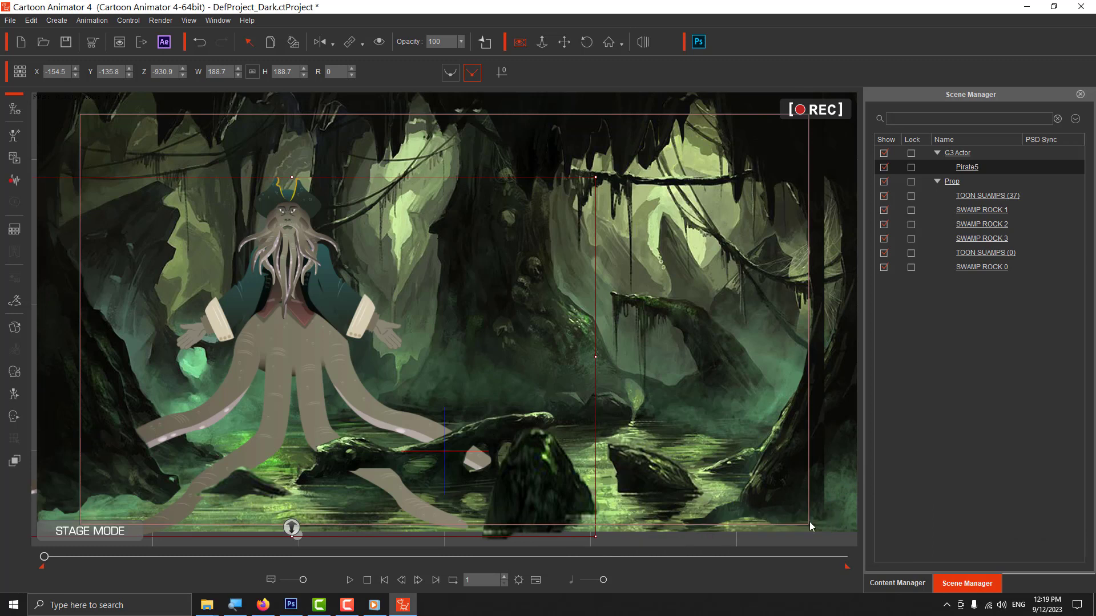
{"action": "left_click", "coordinate": [345, 581]}
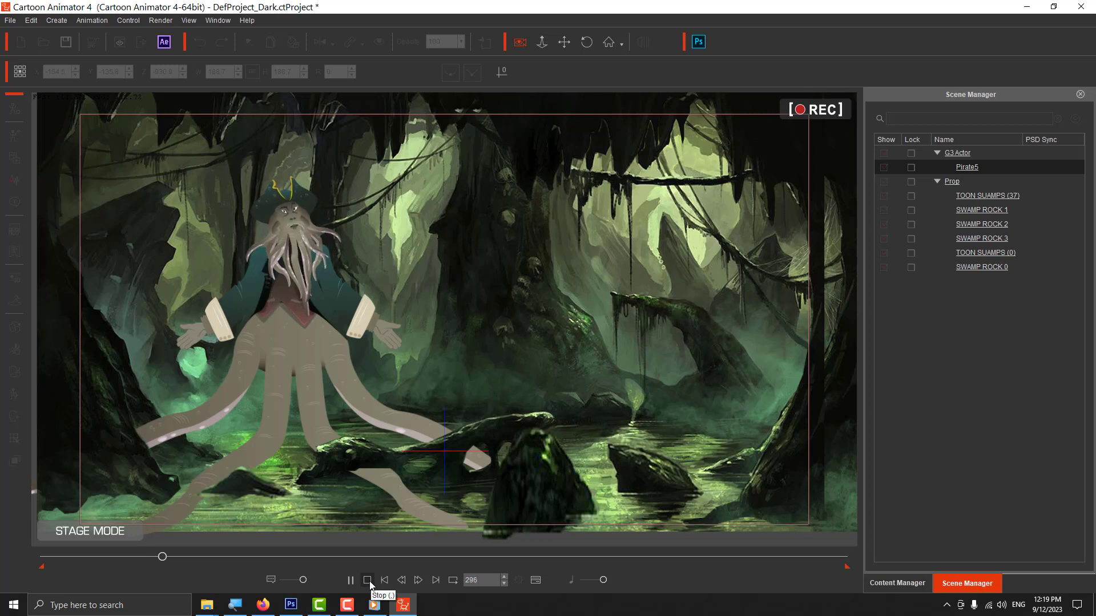
{"action": "left_click", "coordinate": [367, 580]}
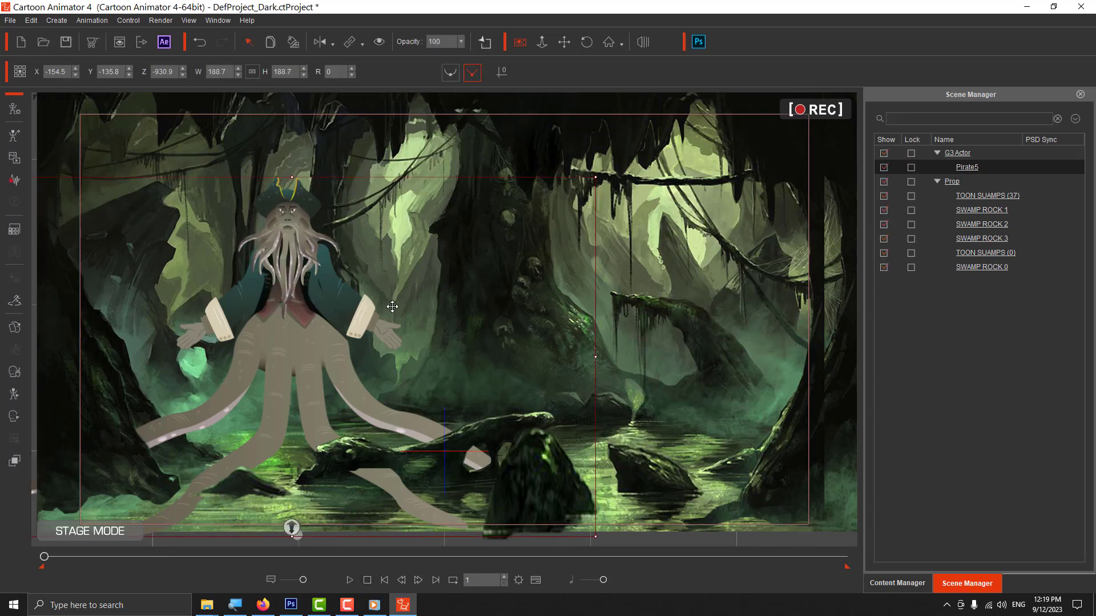
Shrink Pirate5 to about 125.8% and place it behind the left foreground trunk at about X -337.7, Y -70.5.
{"action": "left_click_drag", "start_coordinate": [395, 320], "coordinate": [333, 343]}
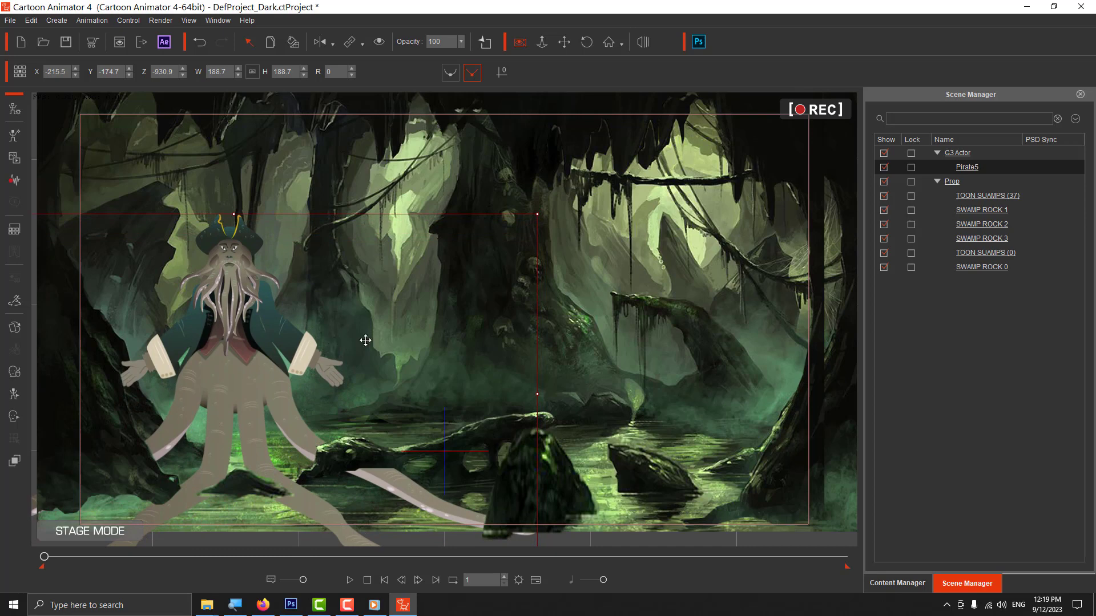
{"action": "left_click_drag", "start_coordinate": [541, 216], "coordinate": [438, 333]}
{"action": "left_click_drag", "start_coordinate": [360, 391], "coordinate": [243, 299]}
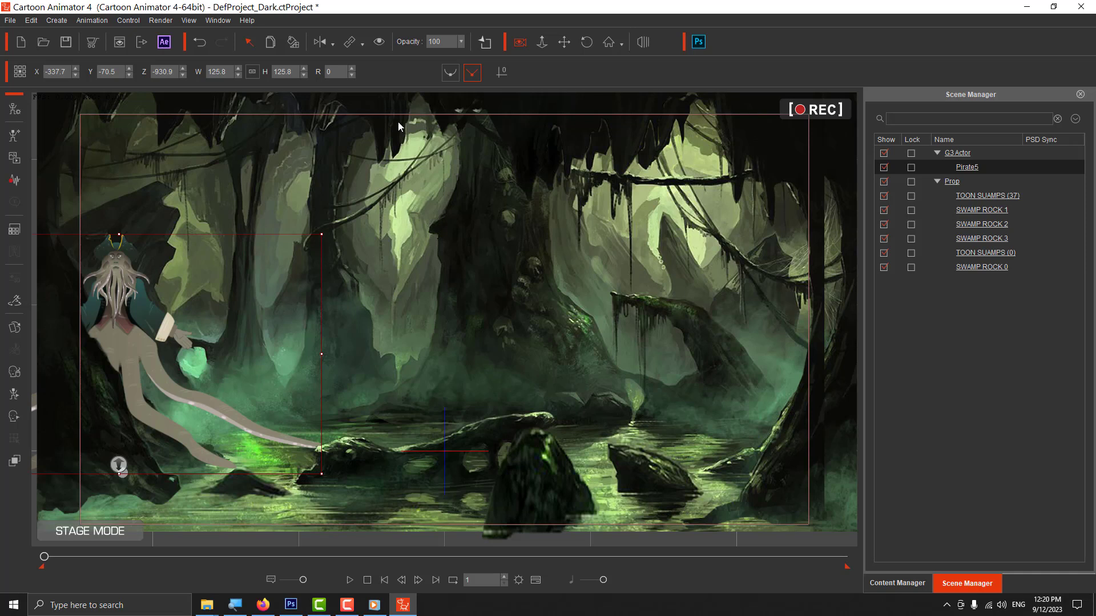
Switch camera record mode off to check the layered scene outside the camera view, and switch it back on.
{"action": "left_click", "coordinate": [520, 44]}
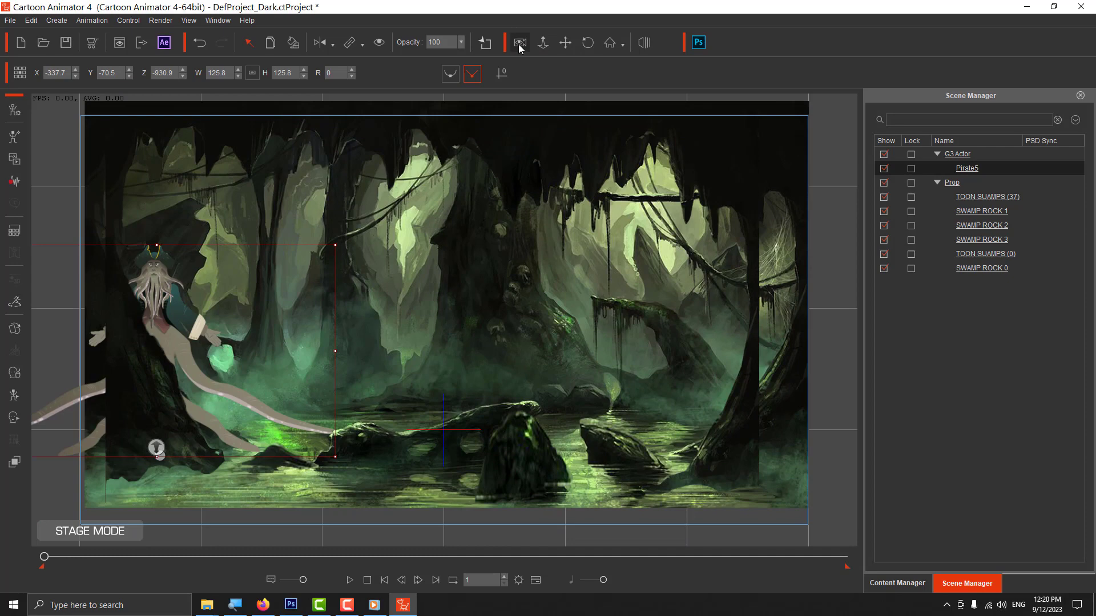
{"action": "left_click", "coordinate": [522, 48]}
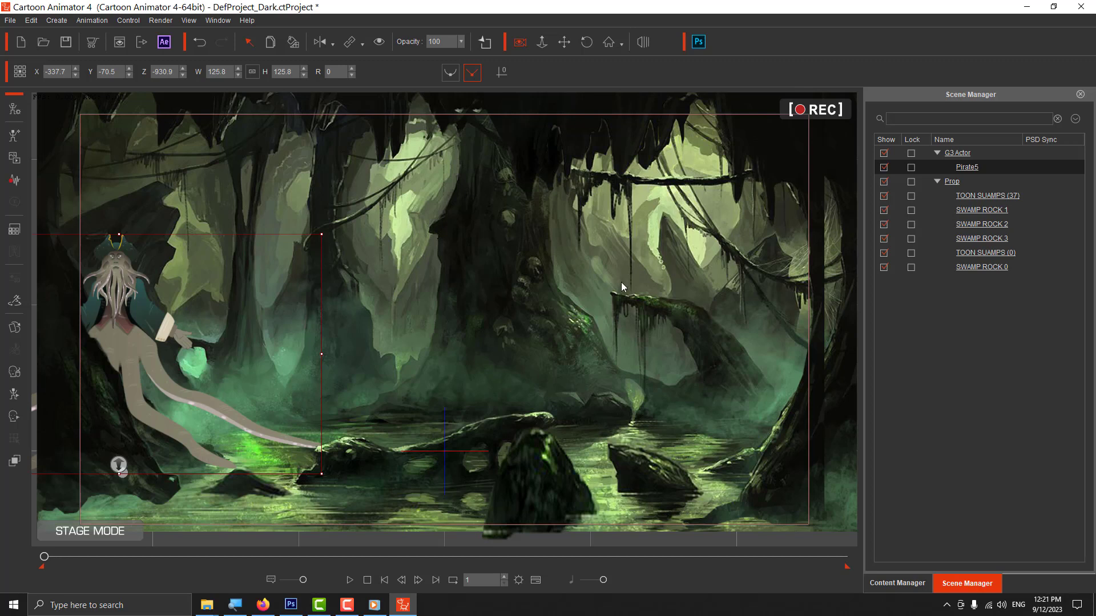
{"action": "left_click", "coordinate": [348, 606]}
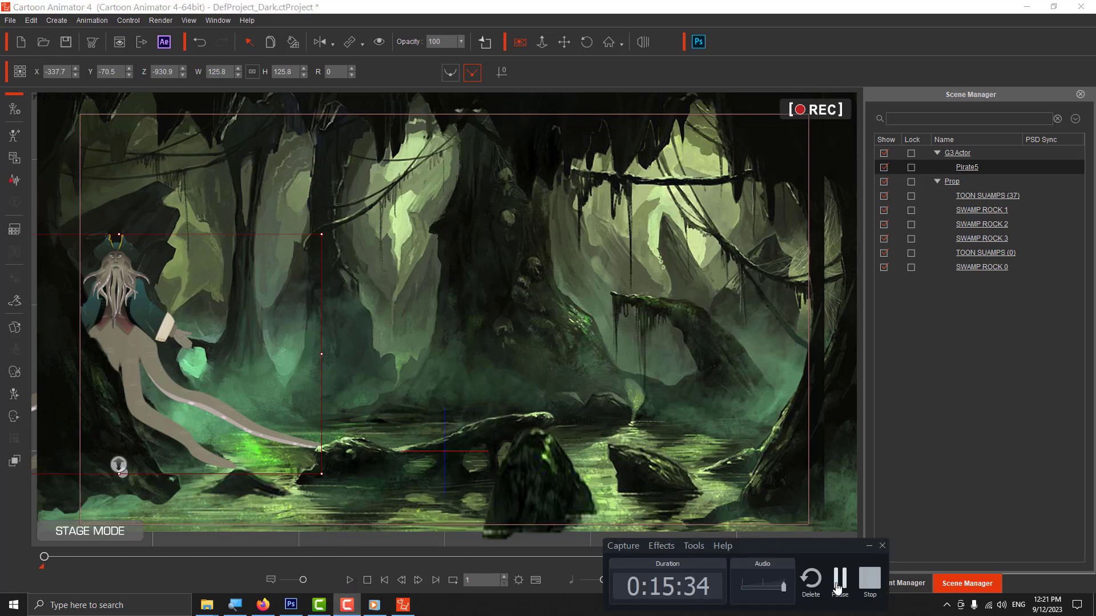